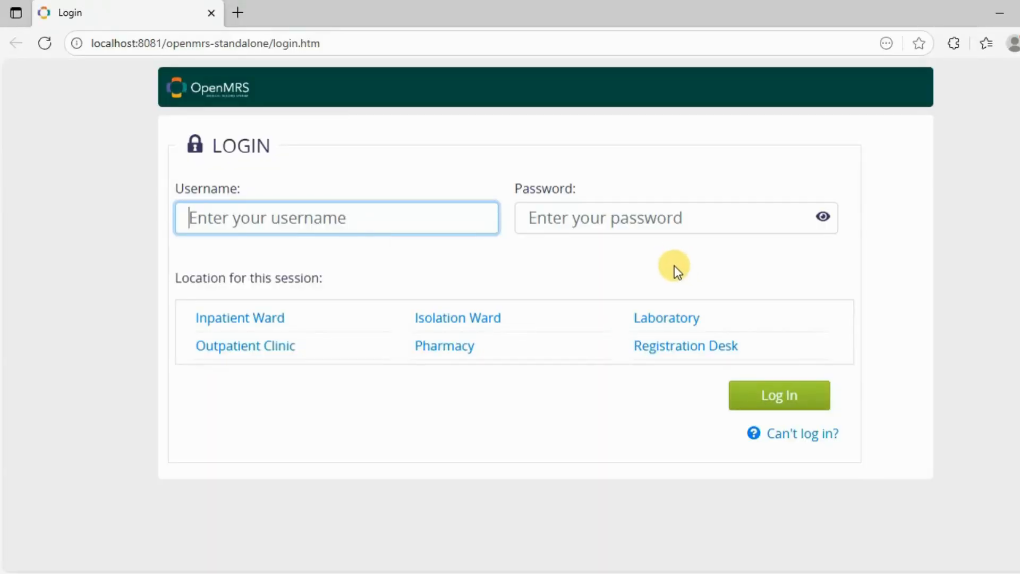
Log in with the administrator username and password at the Inpatient Ward location
click(366, 222)
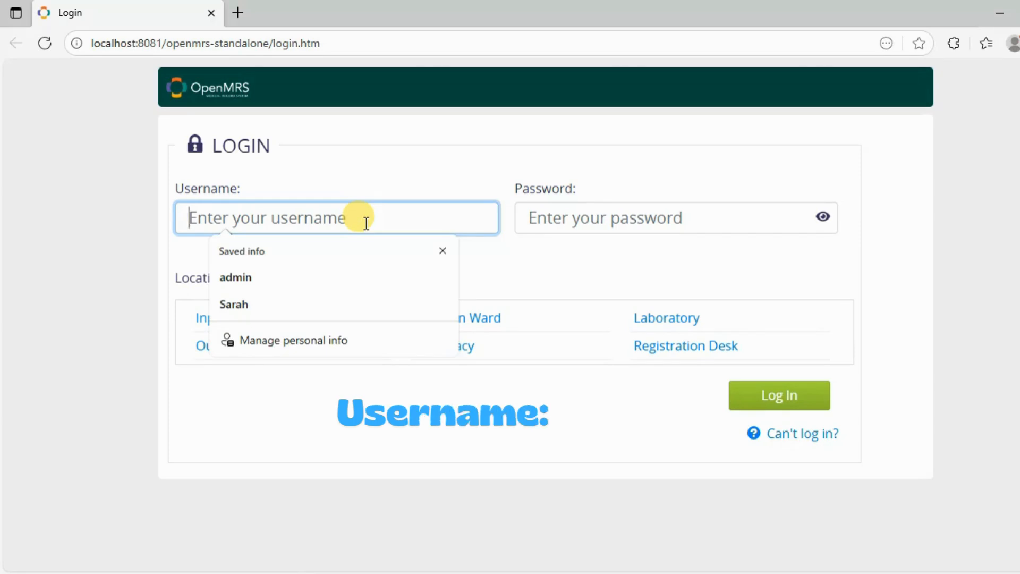
text(admin)
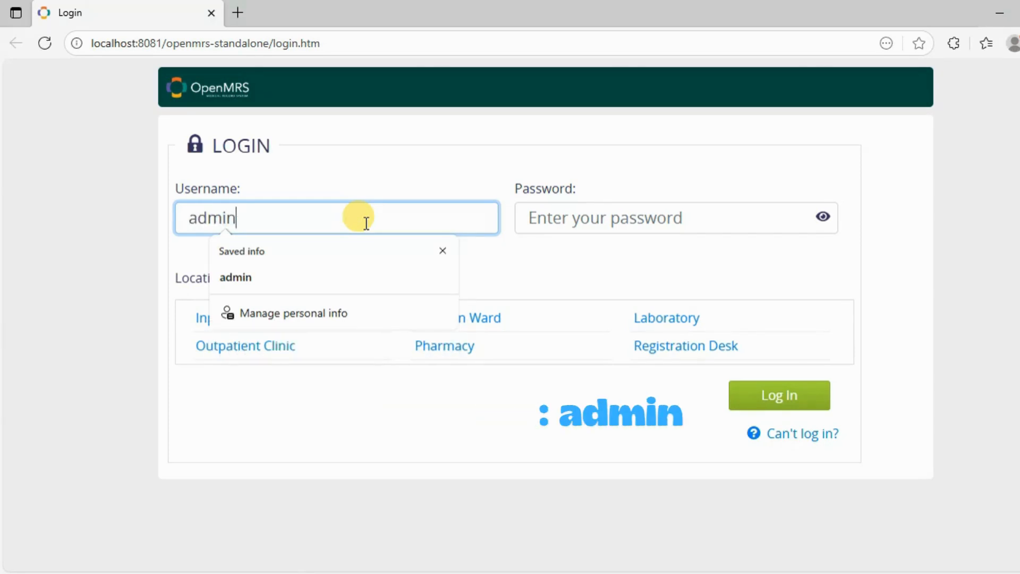
click(572, 223)
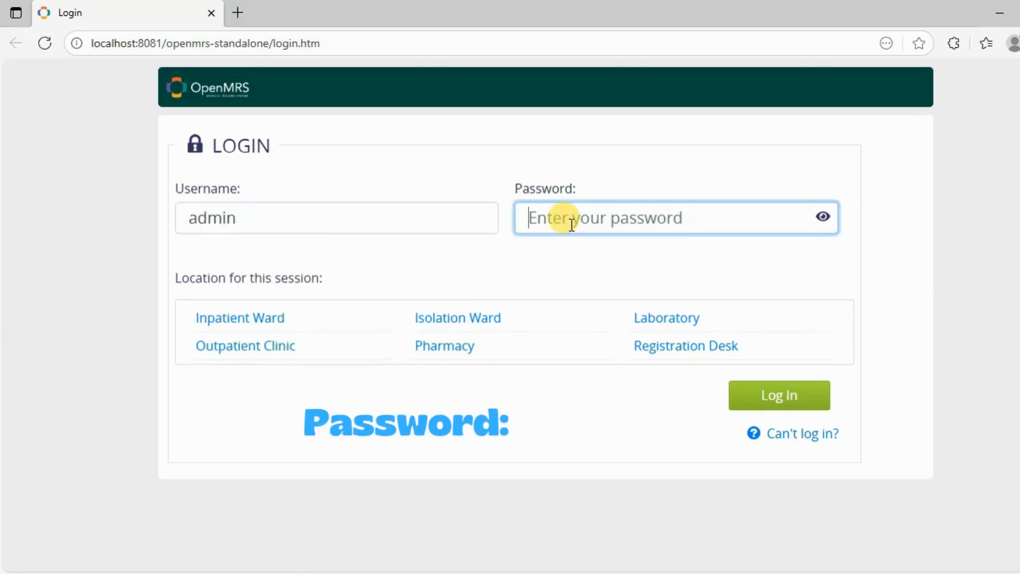
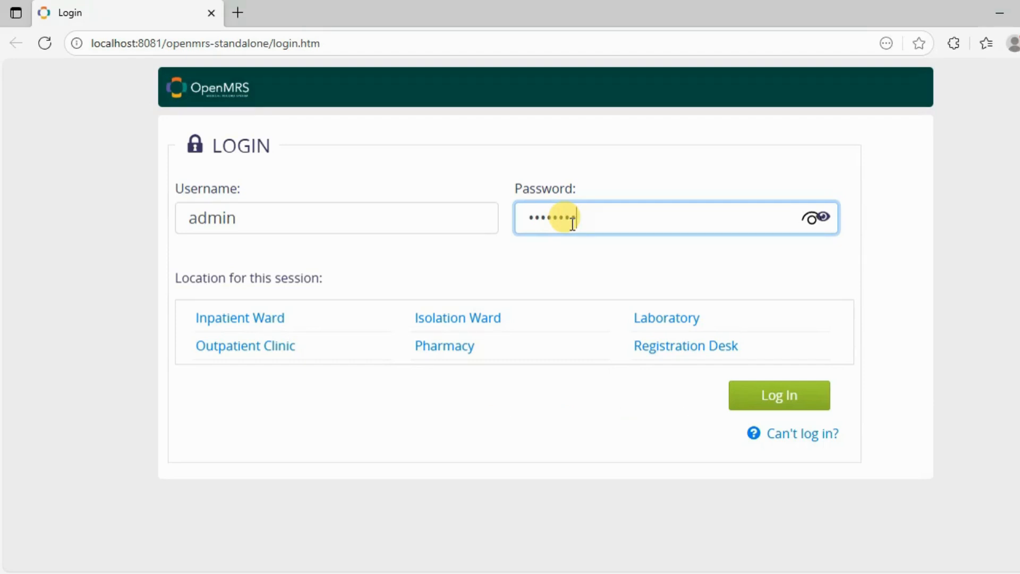
click(288, 322)
click(780, 396)
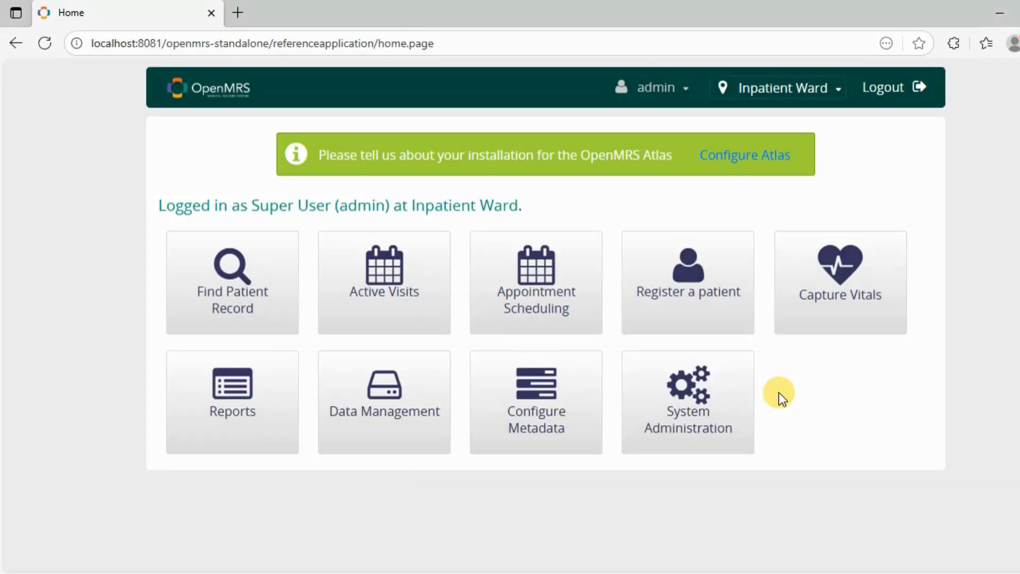
Go through System Administration and Advanced Administration to the Manage Users page
click(705, 386)
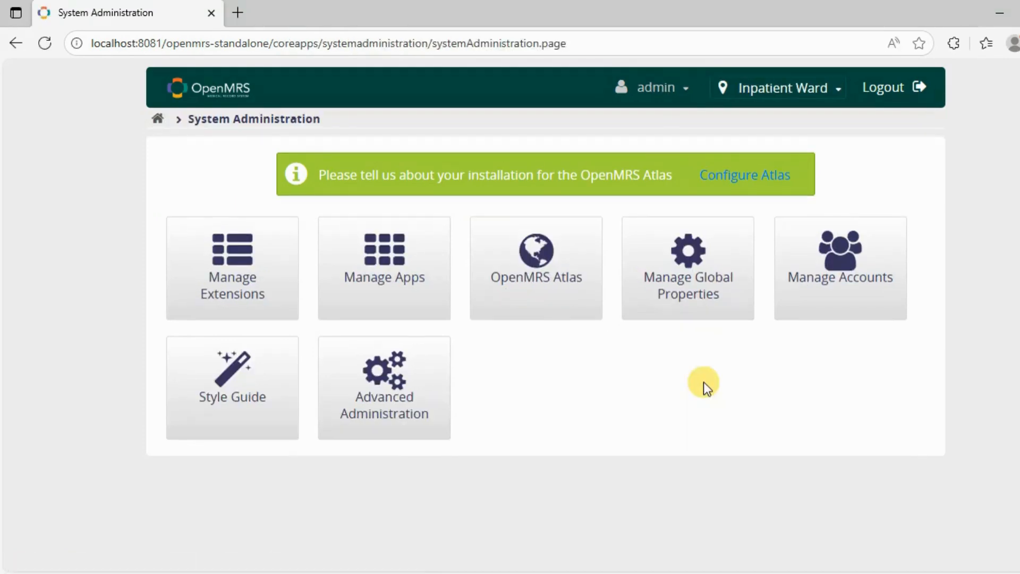
click(382, 396)
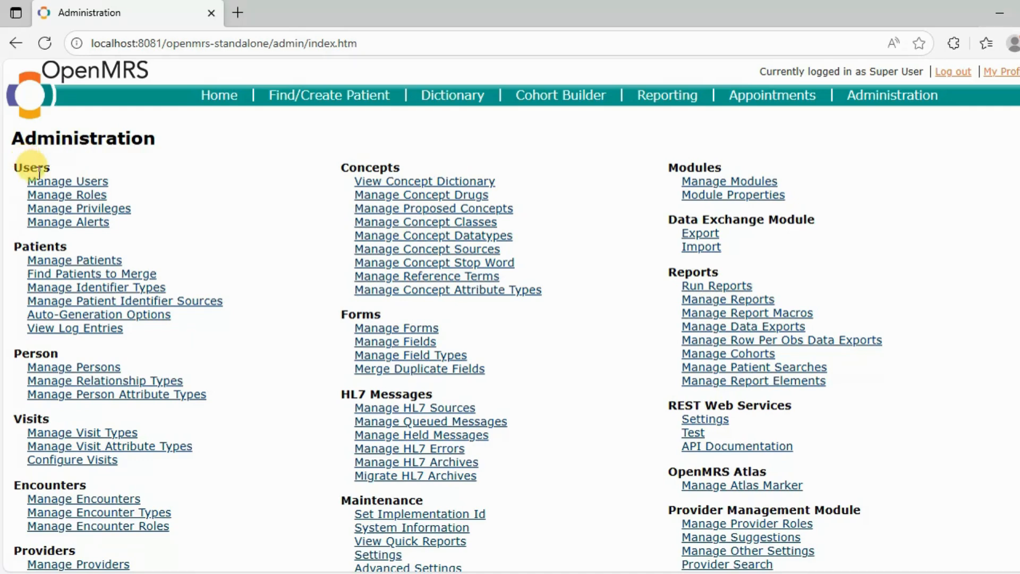
click(61, 182)
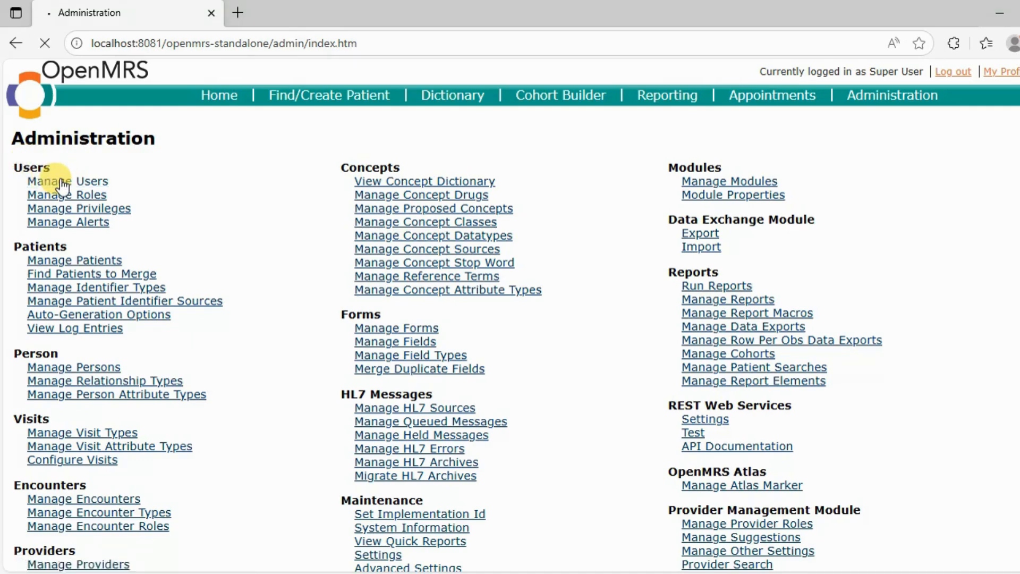
Choose Add User and proceed with Create a new person to get a blank user form
click(62, 179)
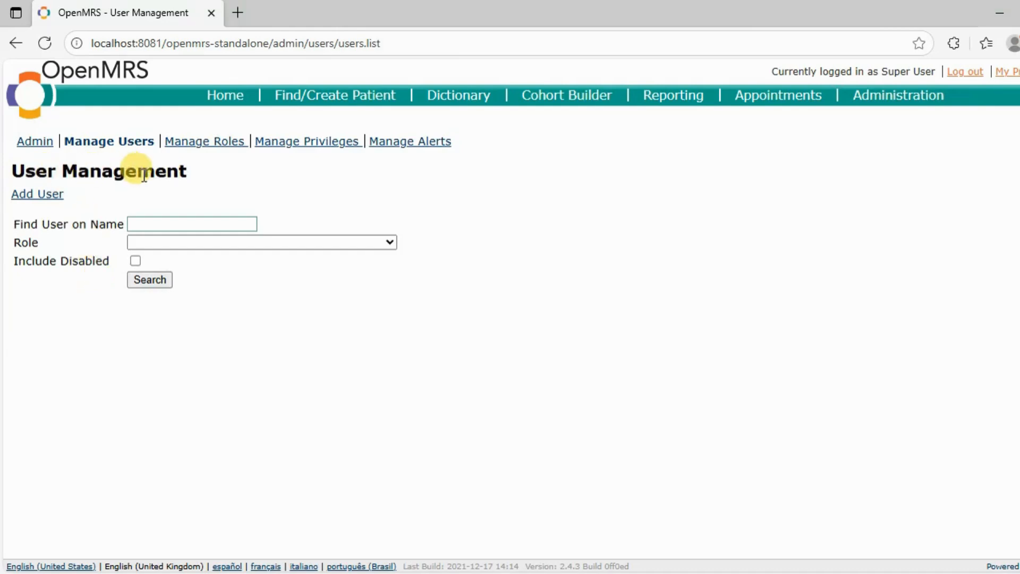
click(43, 194)
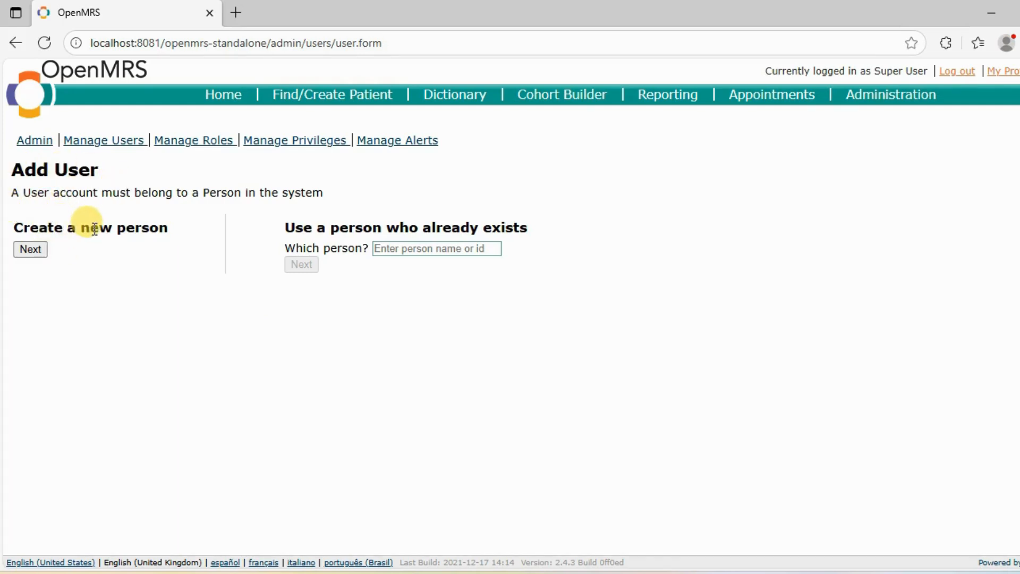
click(31, 250)
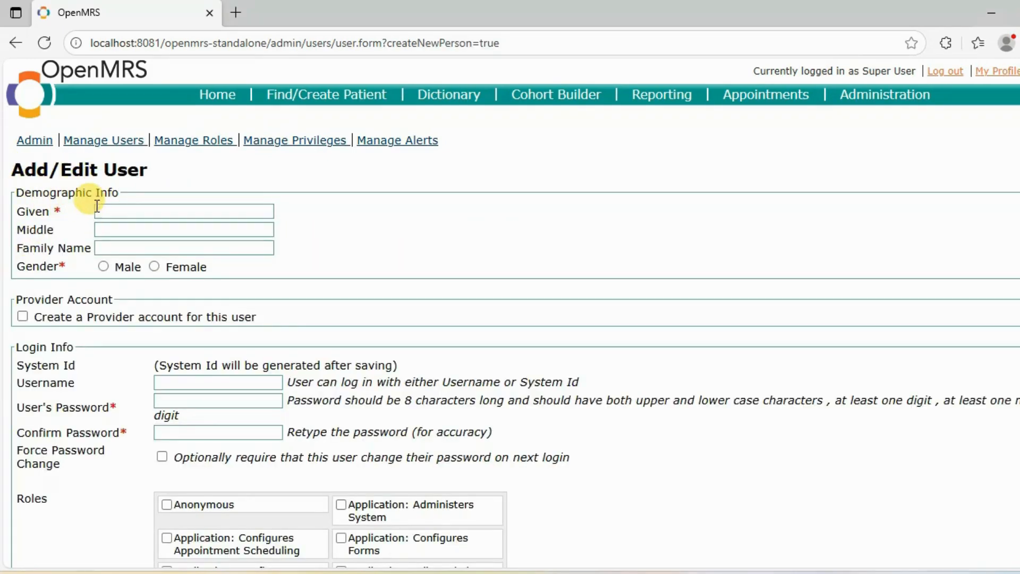
Enter the new person's given and family names, select Female, and scroll down to Login Info
click(102, 210)
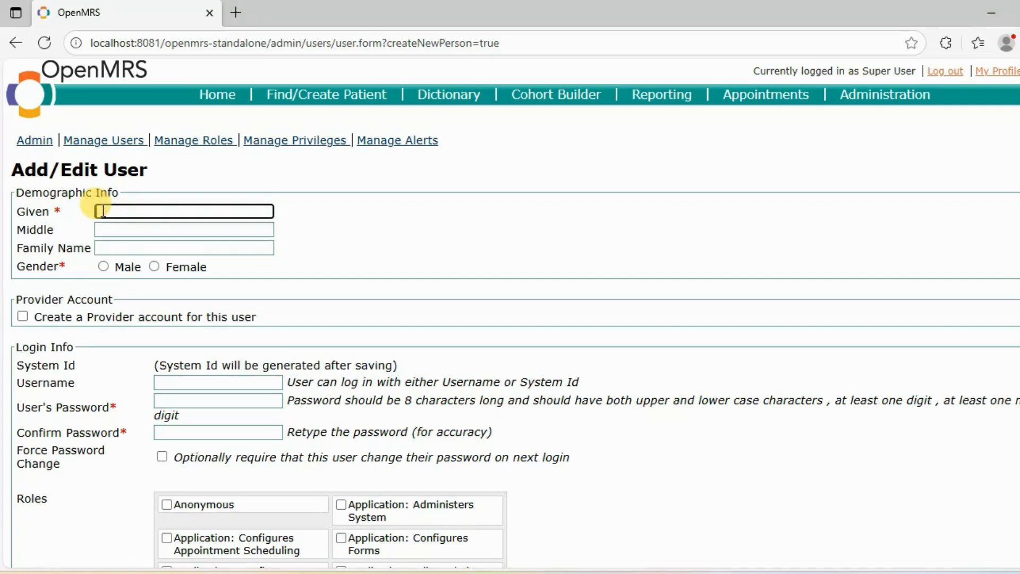
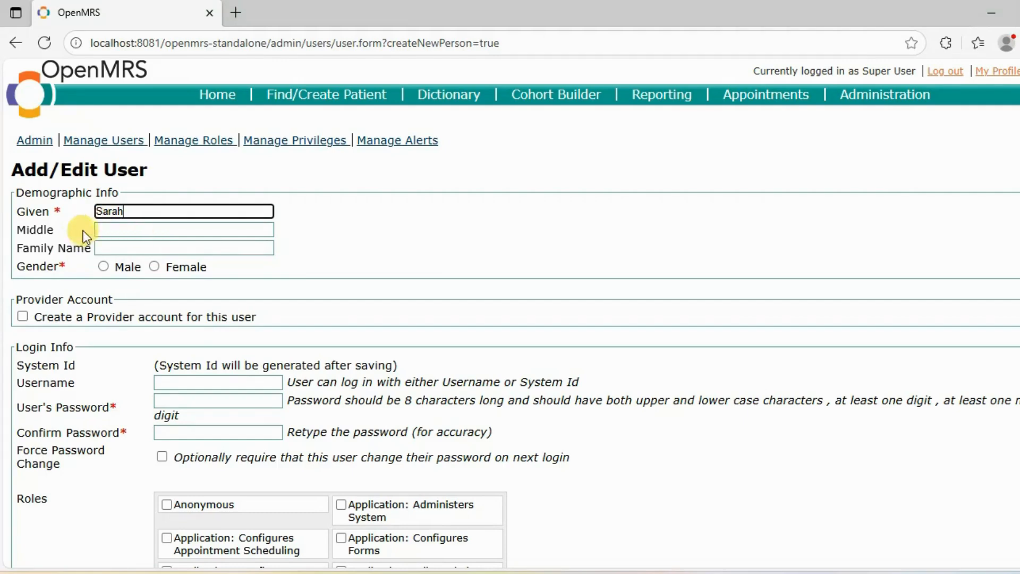
click(119, 249)
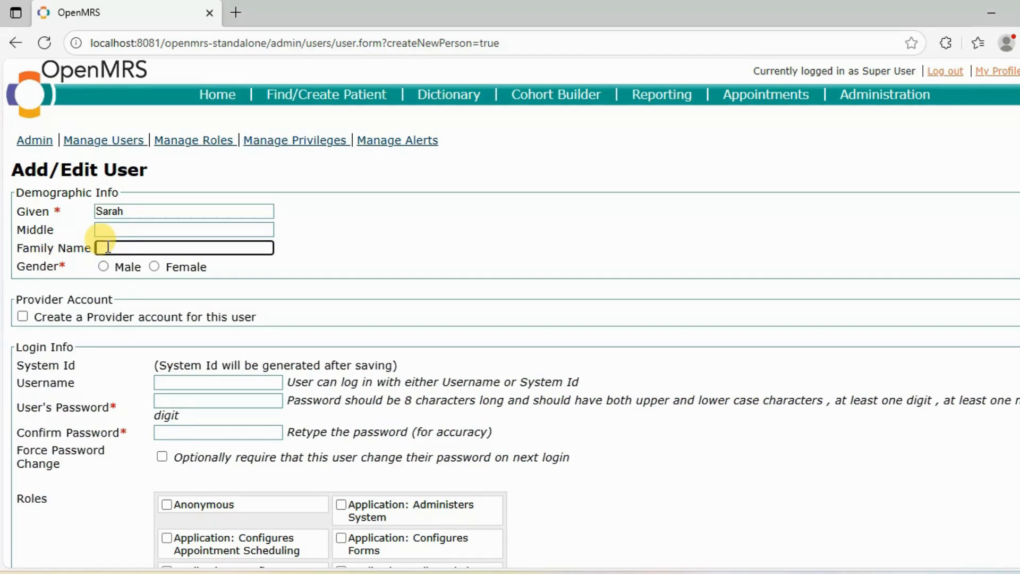
click(154, 266)
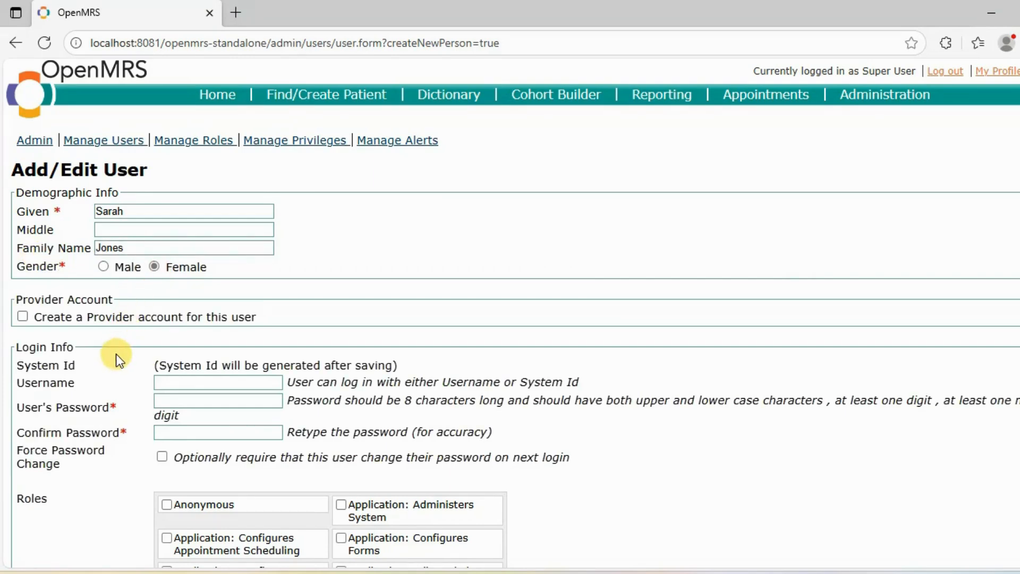
scroll(116, 354, down, 1)
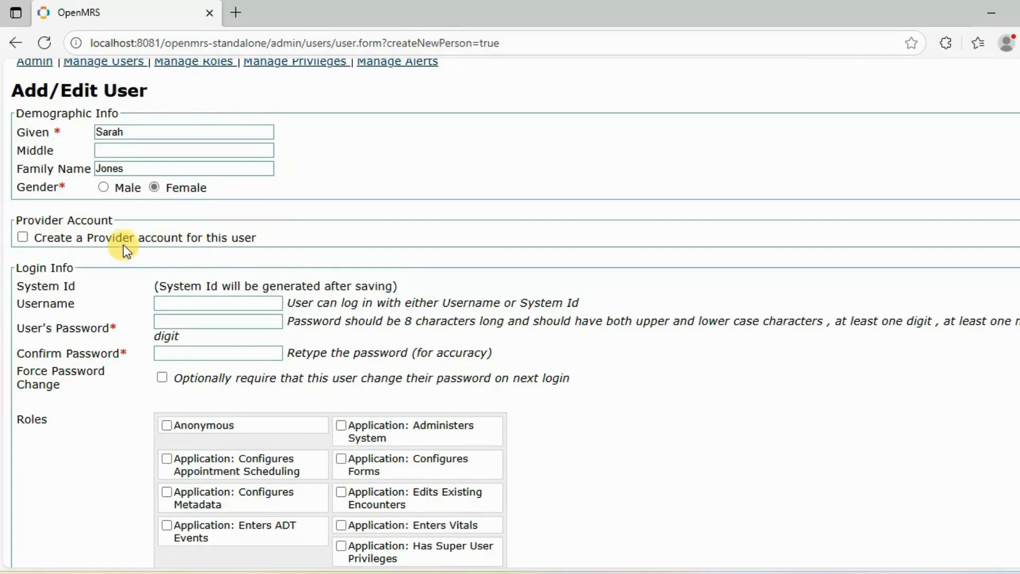
scroll(96, 270, down, 3)
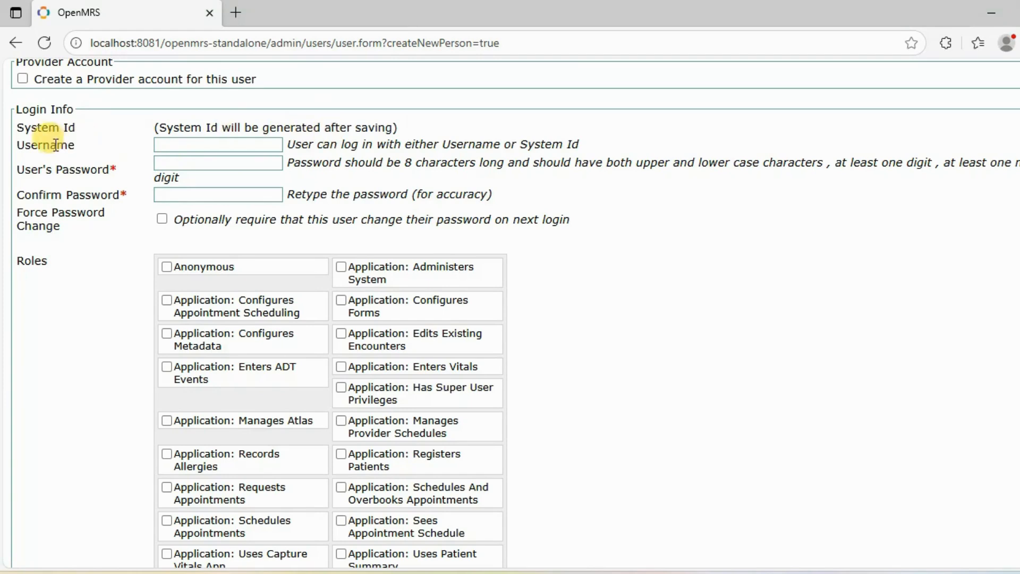
Enter the new user's username, built from their given and family names
click(220, 145)
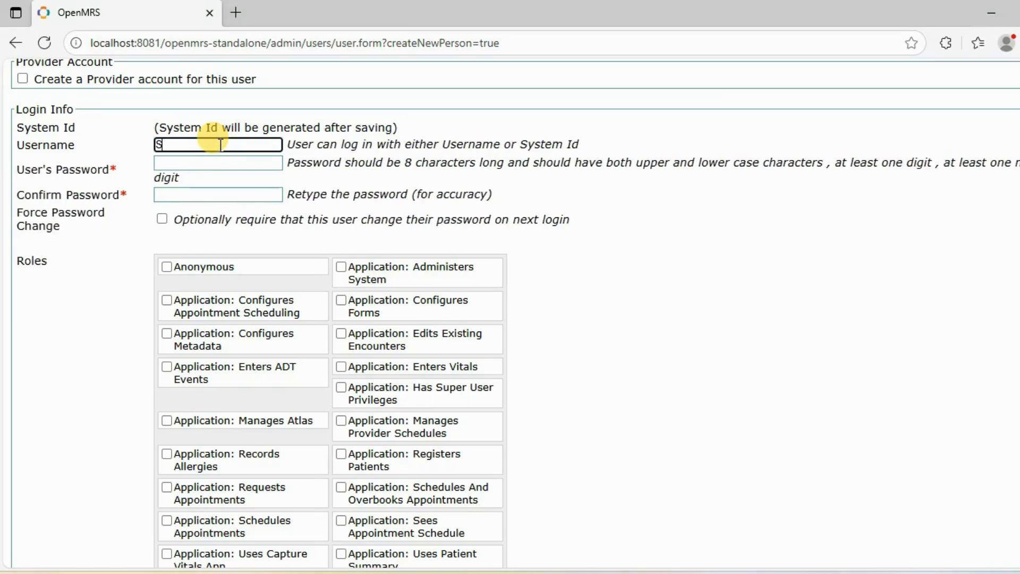
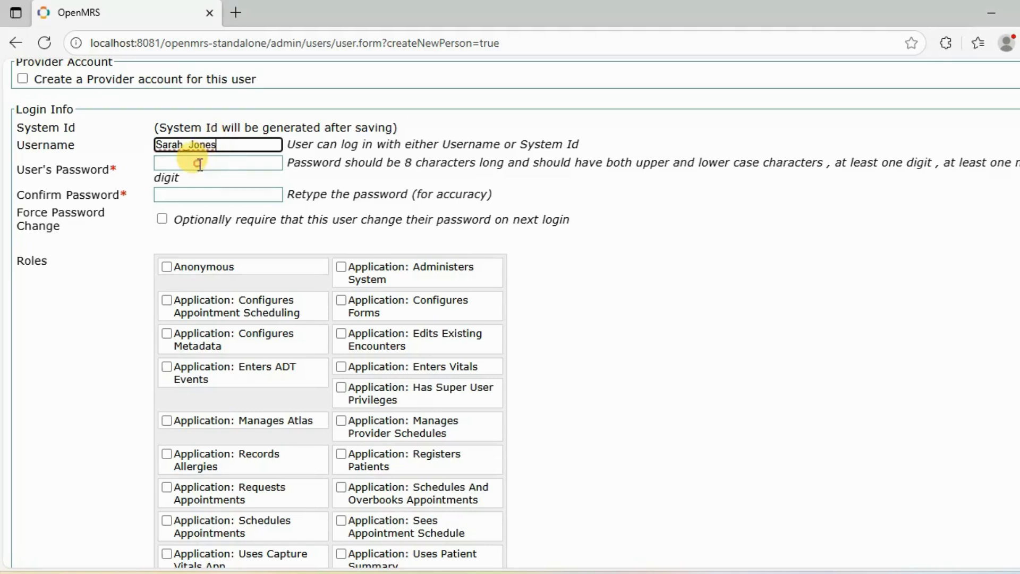
Set the account password and confirm it, briefly revealing the confirmation to check it
click(200, 164)
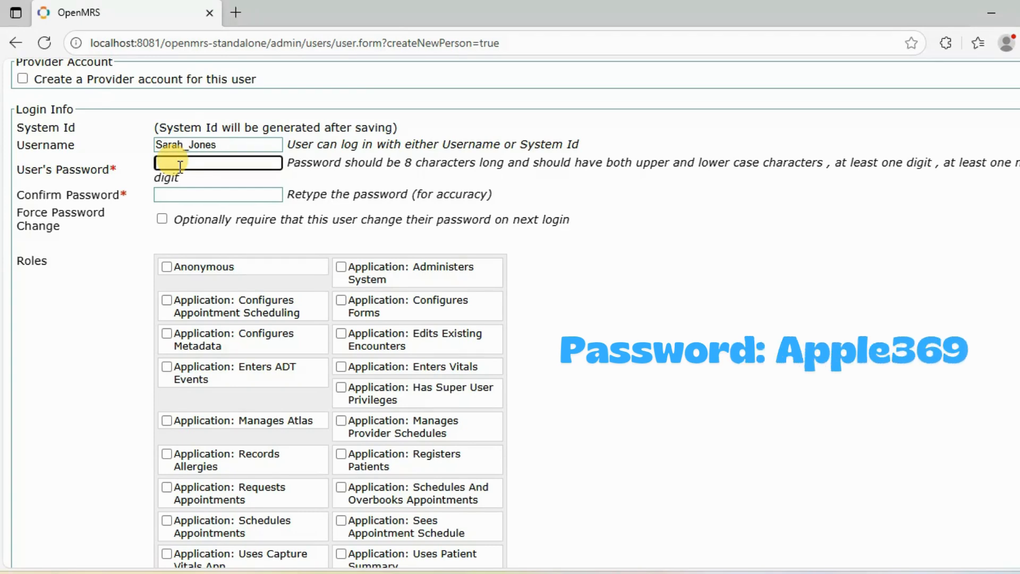
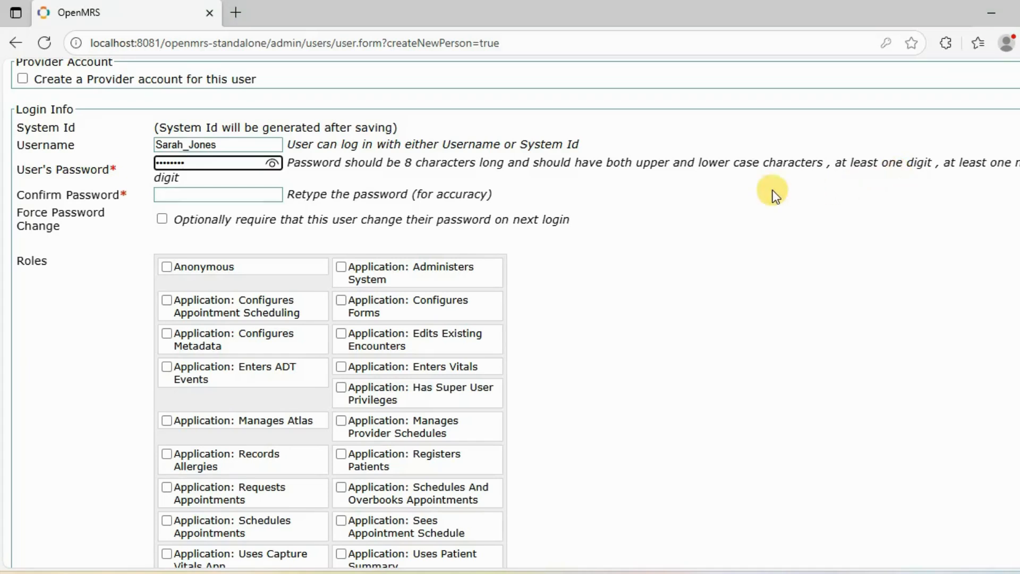
click(168, 196)
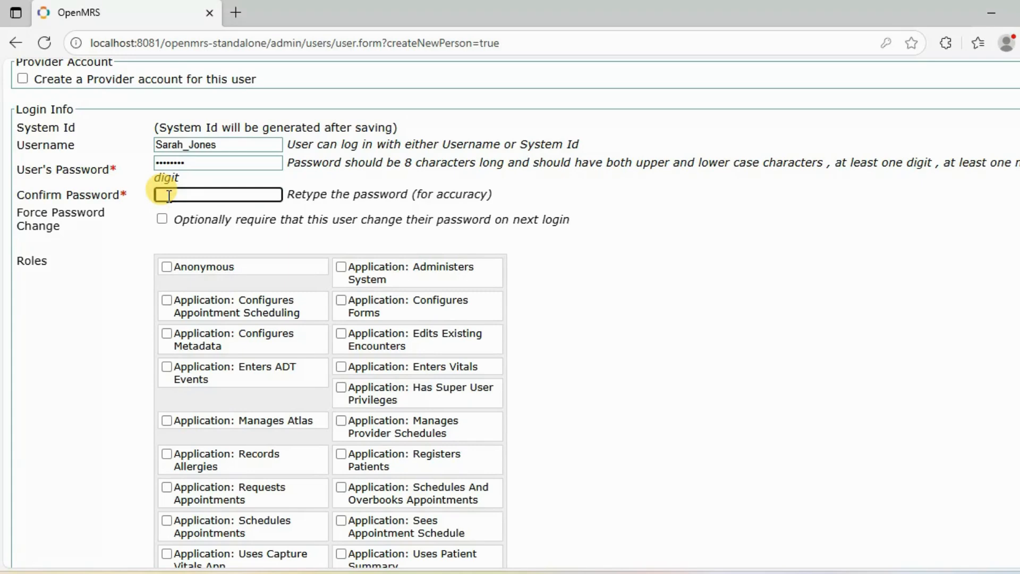
text(••••••••)
click(273, 194)
click(273, 194)
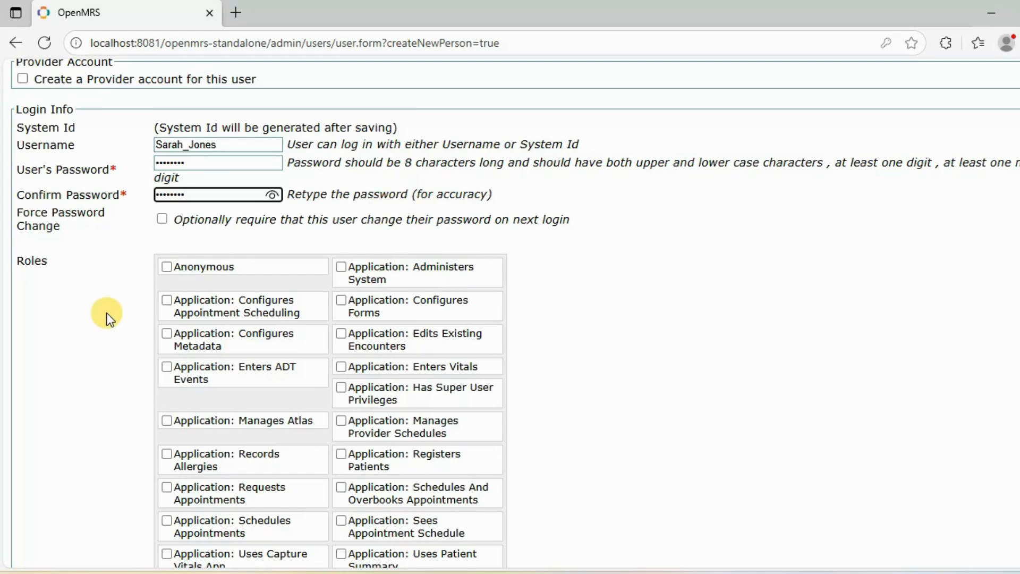
Tick the 'Application: Has Super User Privileges' role and save the new user
scroll(106, 314, down, 1)
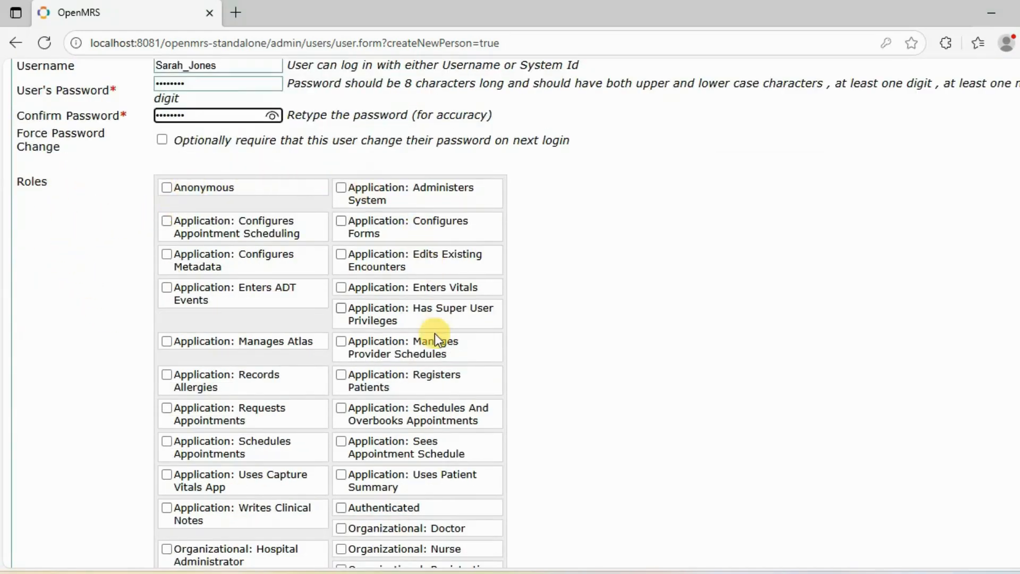
scroll(177, 291, down, 1)
scroll(418, 347, up, 1)
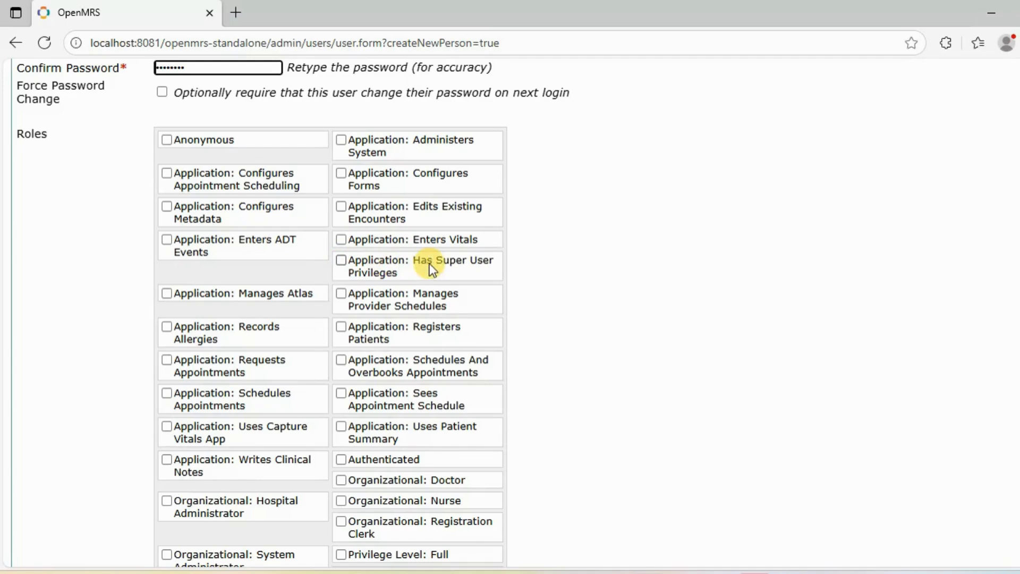
click(342, 260)
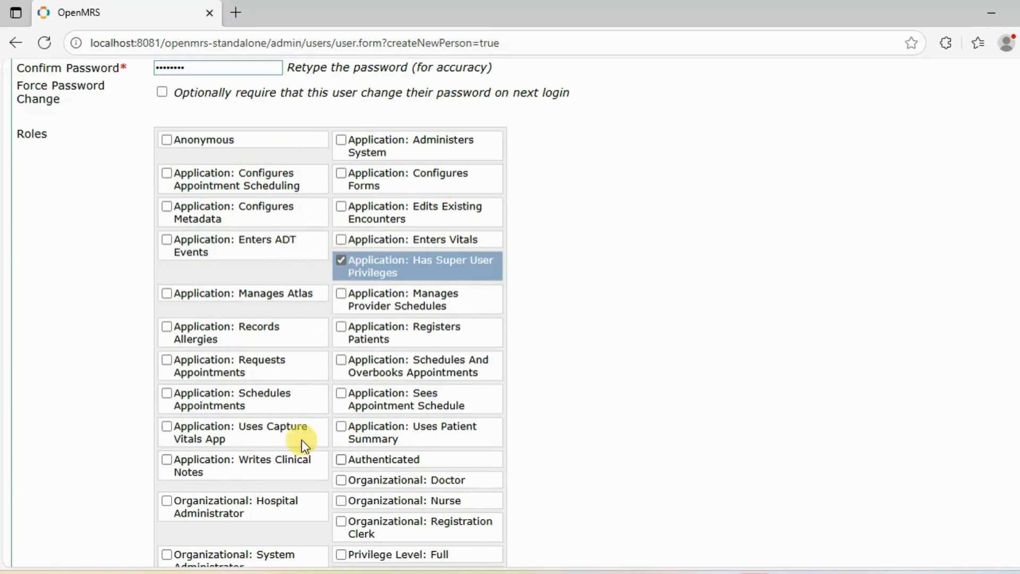
scroll(518, 343, down, 2)
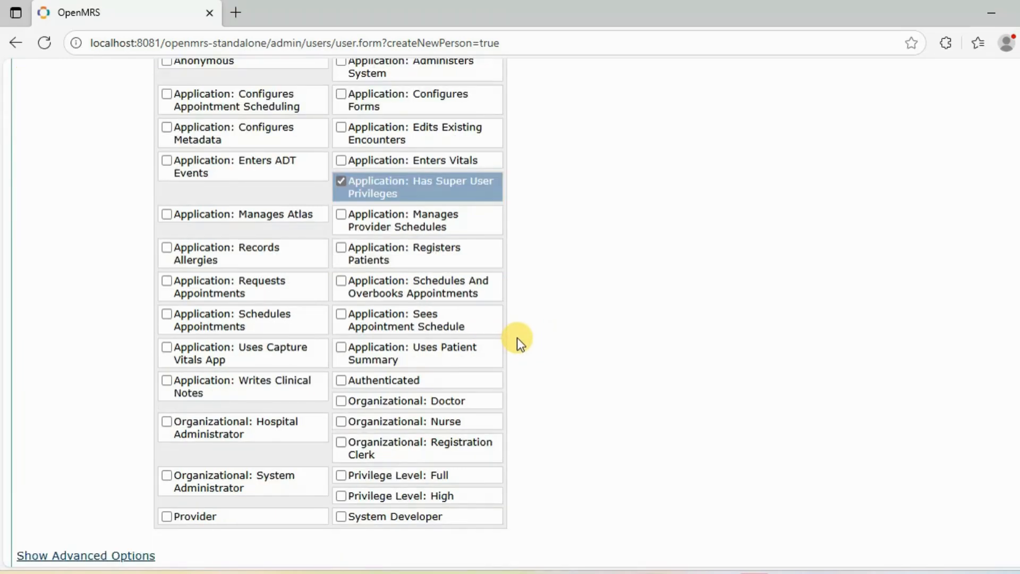
scroll(518, 343, down, 2)
scroll(518, 337, up, 5)
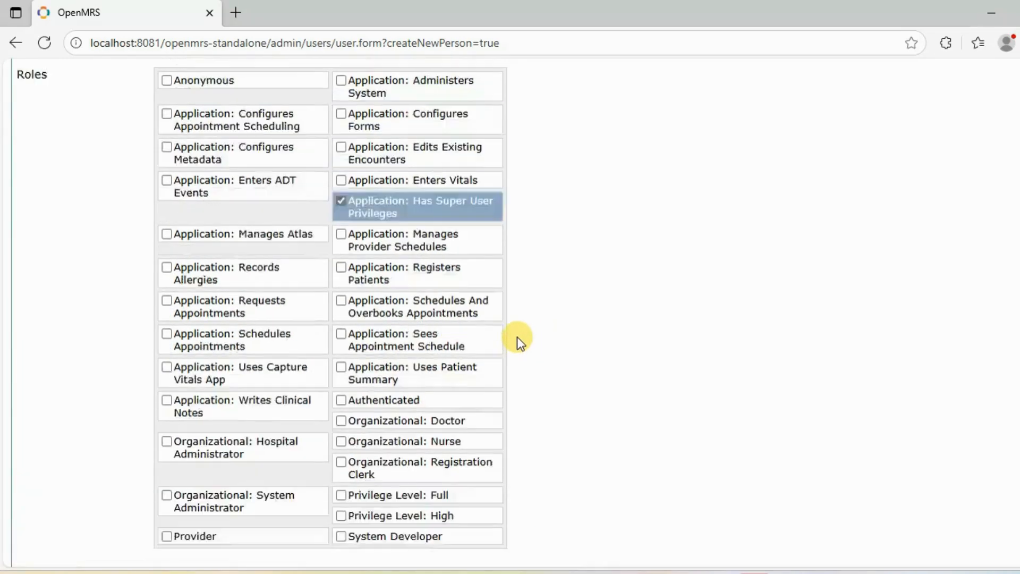
scroll(517, 336, down, 5)
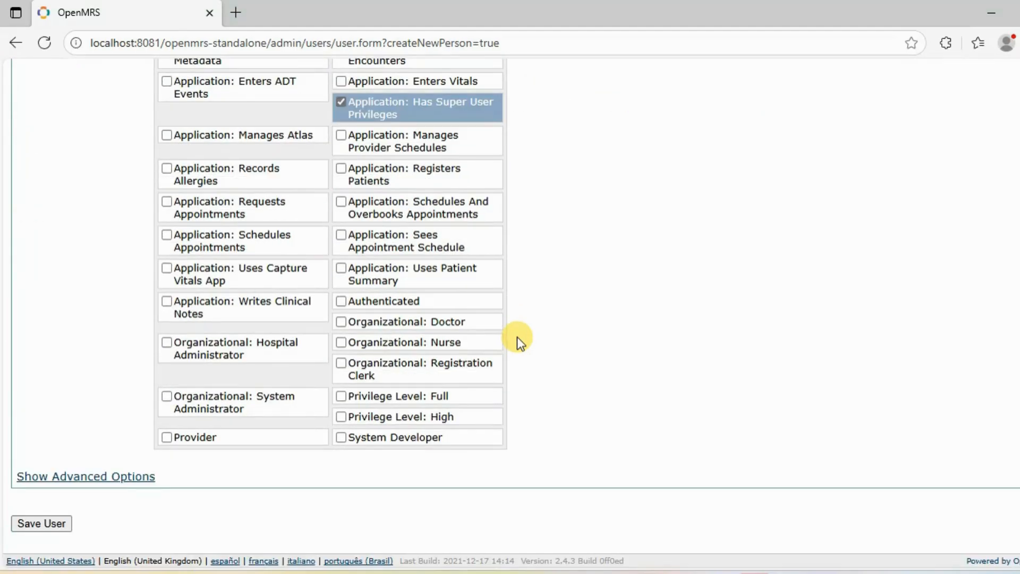
click(40, 523)
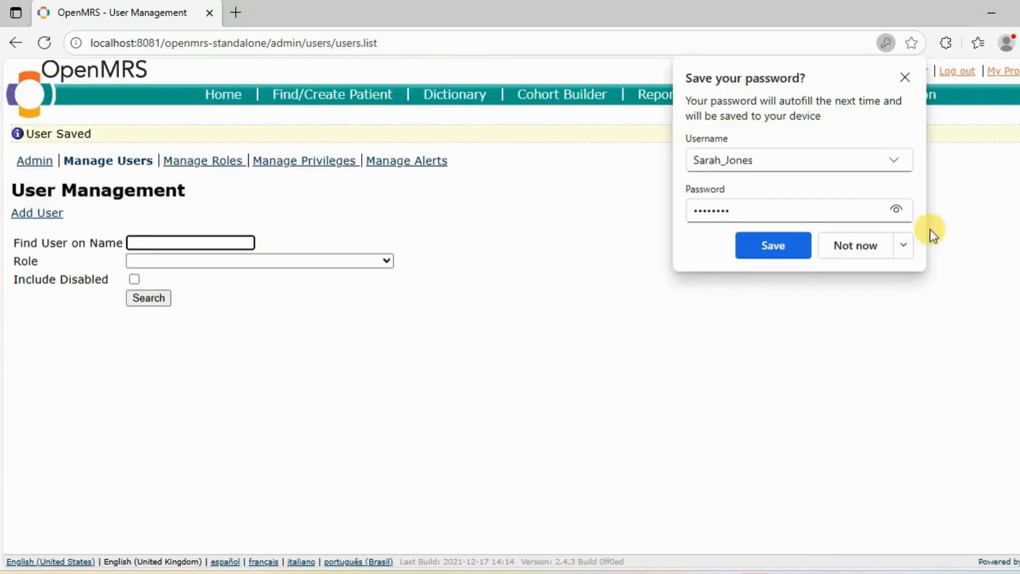
Decline Edge's save-password offer and focus the Find User on Name field
click(847, 249)
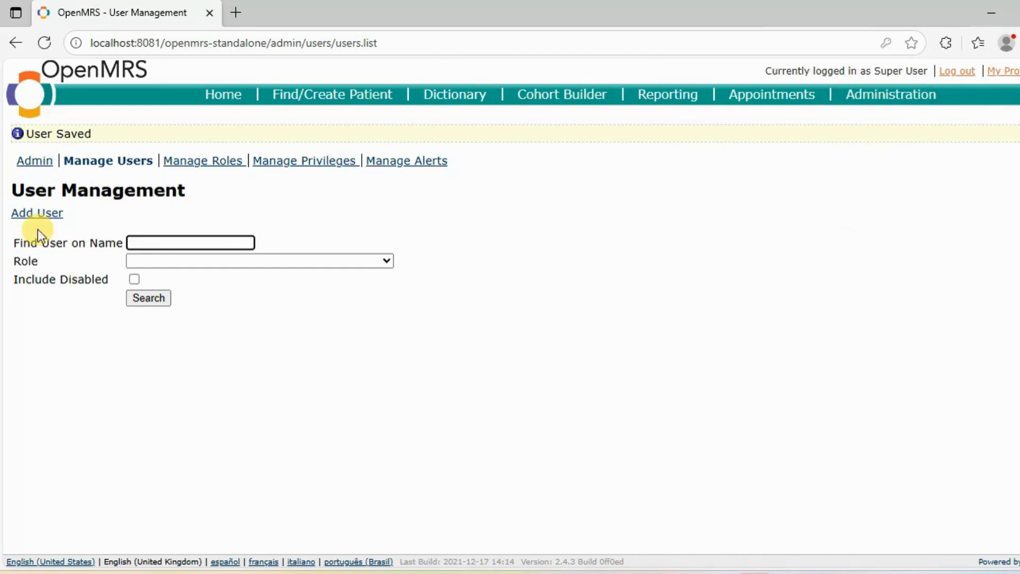
click(135, 243)
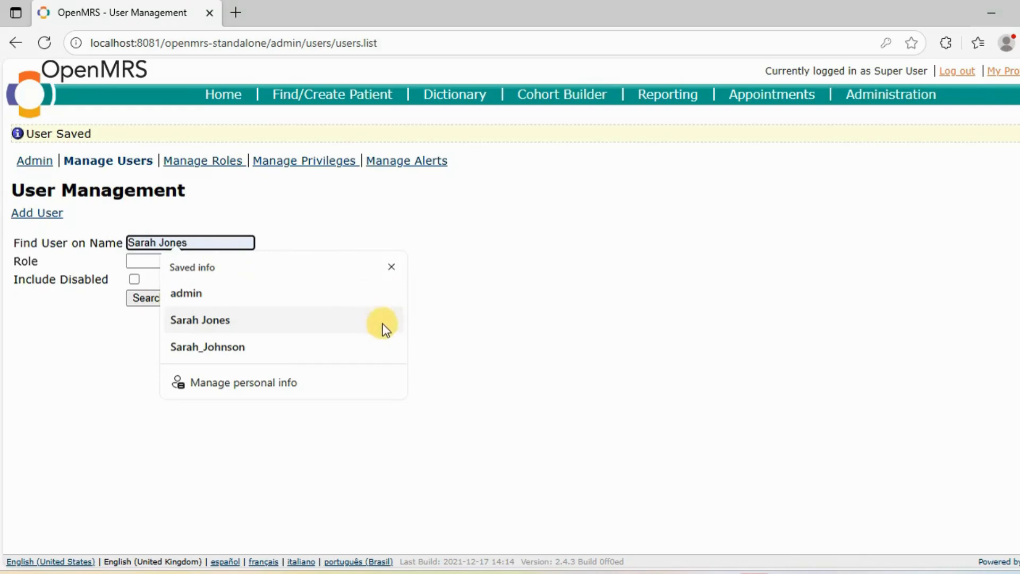
Search users by the new user's given name and open the matching record, System Id 8-3
click(392, 267)
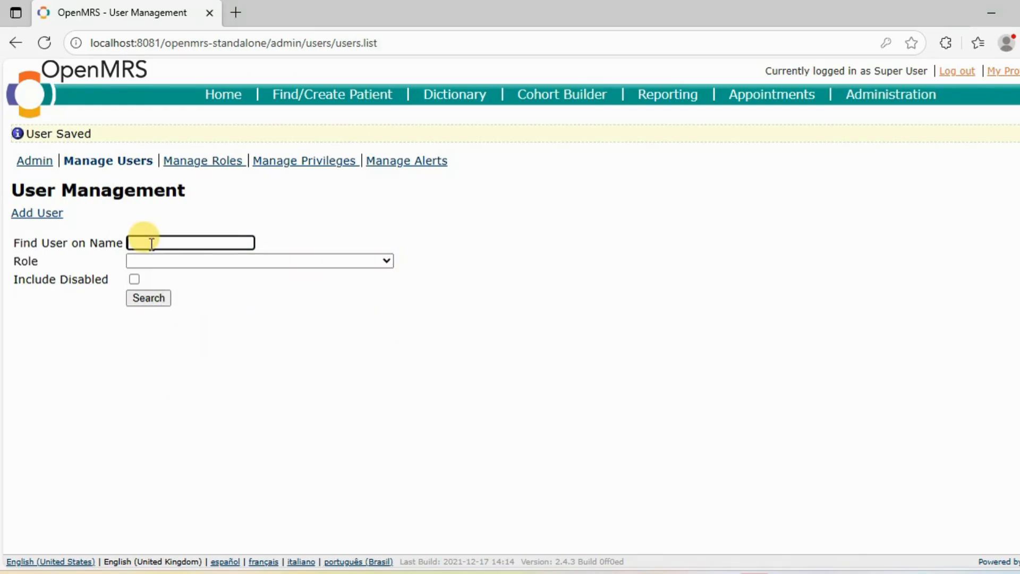
text(Sarah)
click(144, 296)
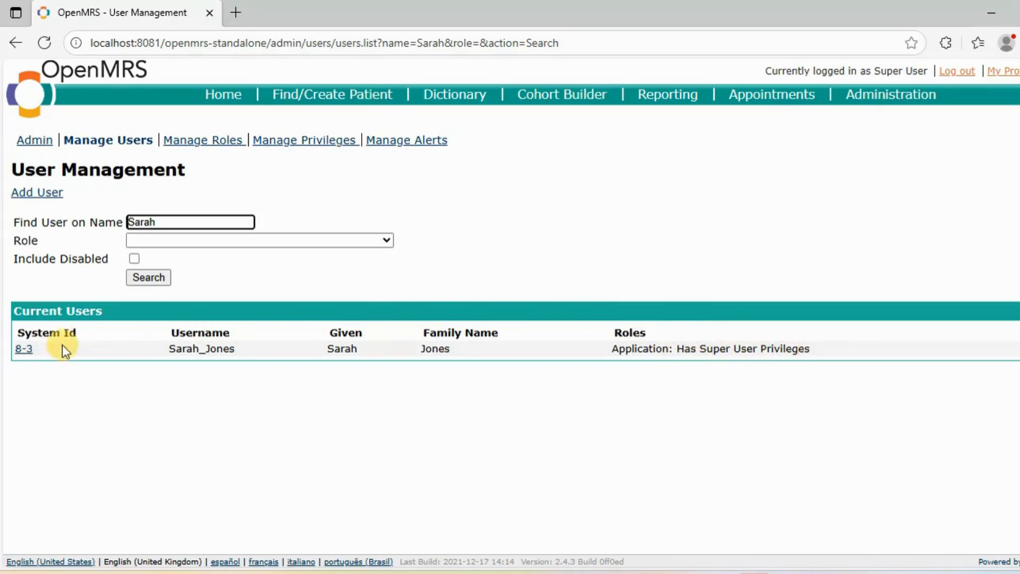
click(19, 349)
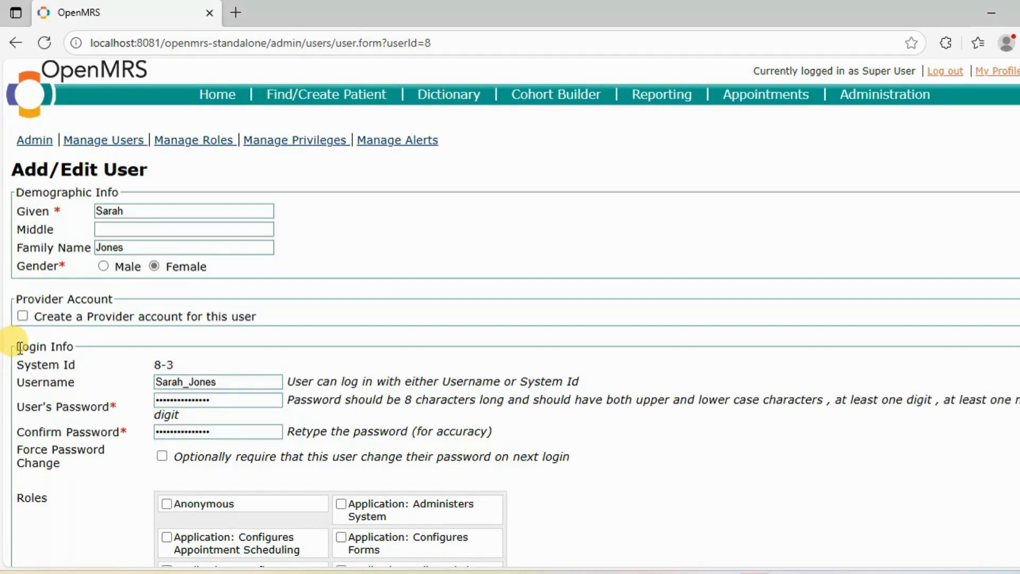
Scroll through the saved user record to check login info and the Super User role
scroll(44, 334, down, 9)
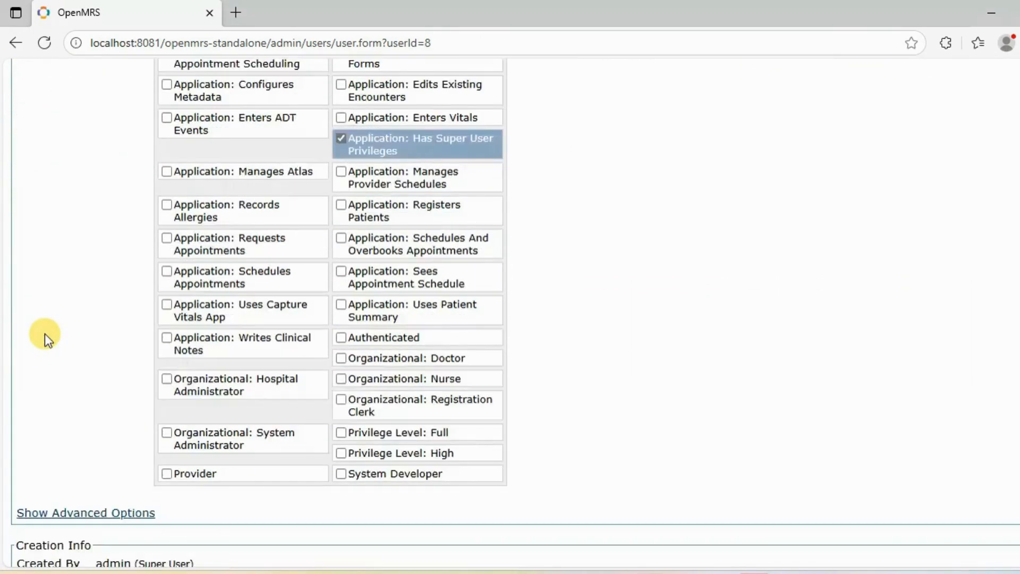
scroll(45, 333, down, 3)
scroll(44, 334, up, 8)
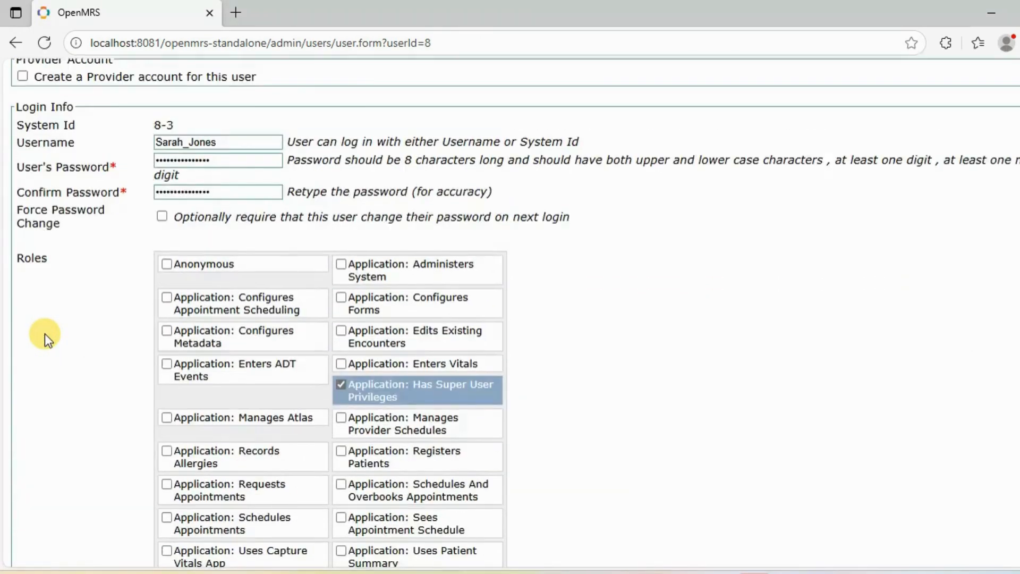
scroll(45, 333, up, 5)
scroll(45, 334, down, 6)
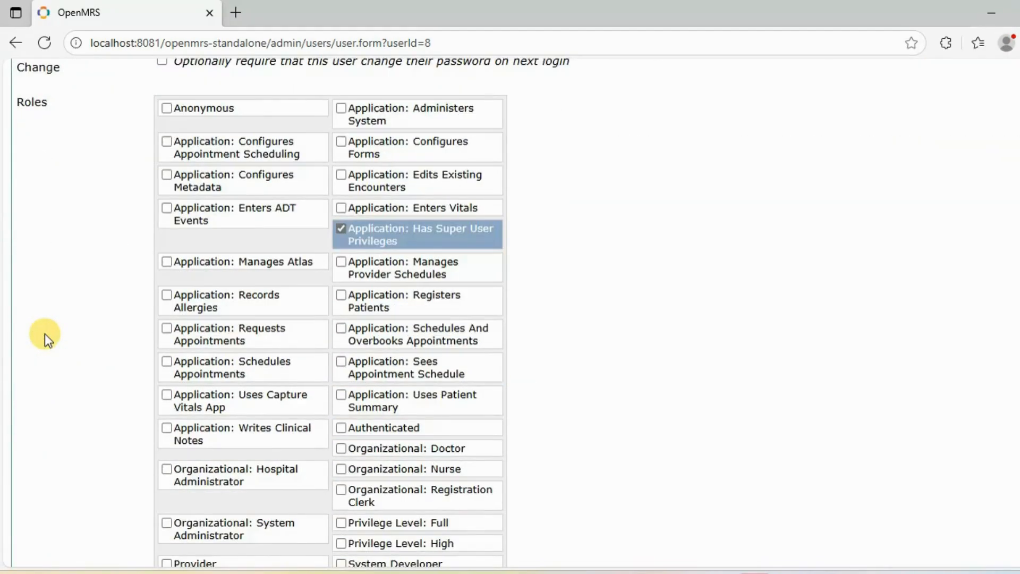
scroll(44, 333, up, 6)
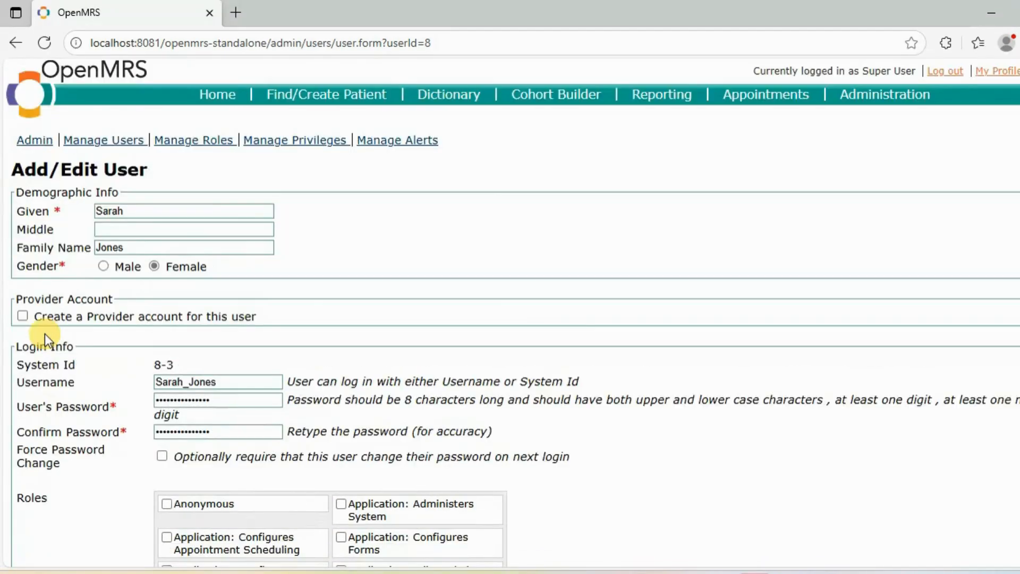
Log out, then log in as the new user at Inpatient Ward, declining the browser's password save
click(952, 79)
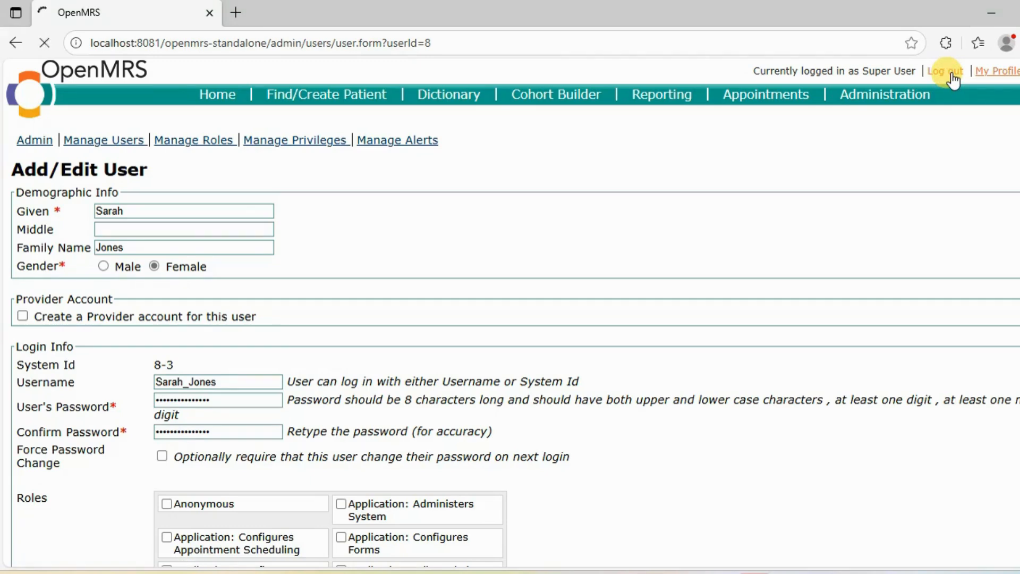
click(395, 208)
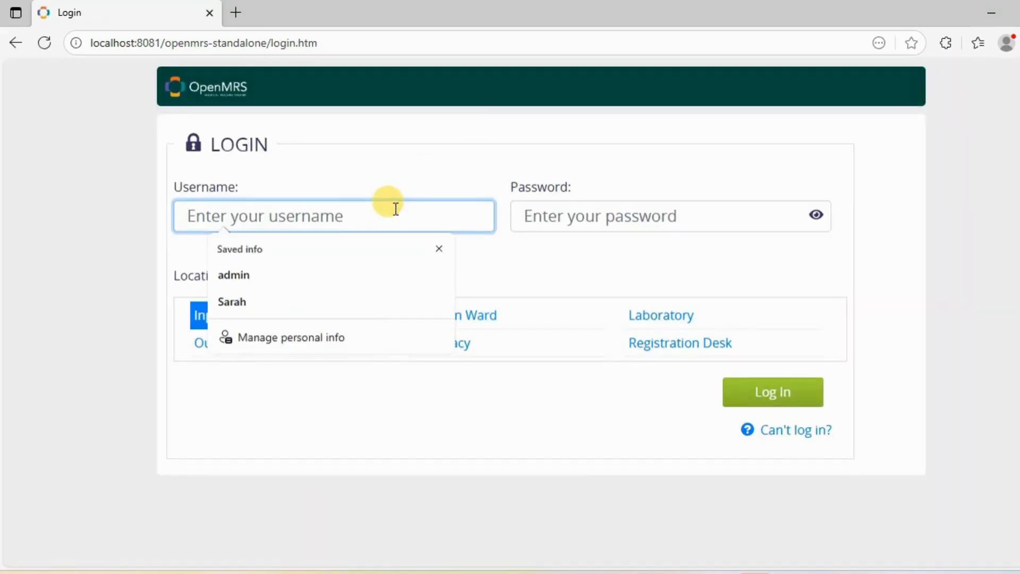
text(S)
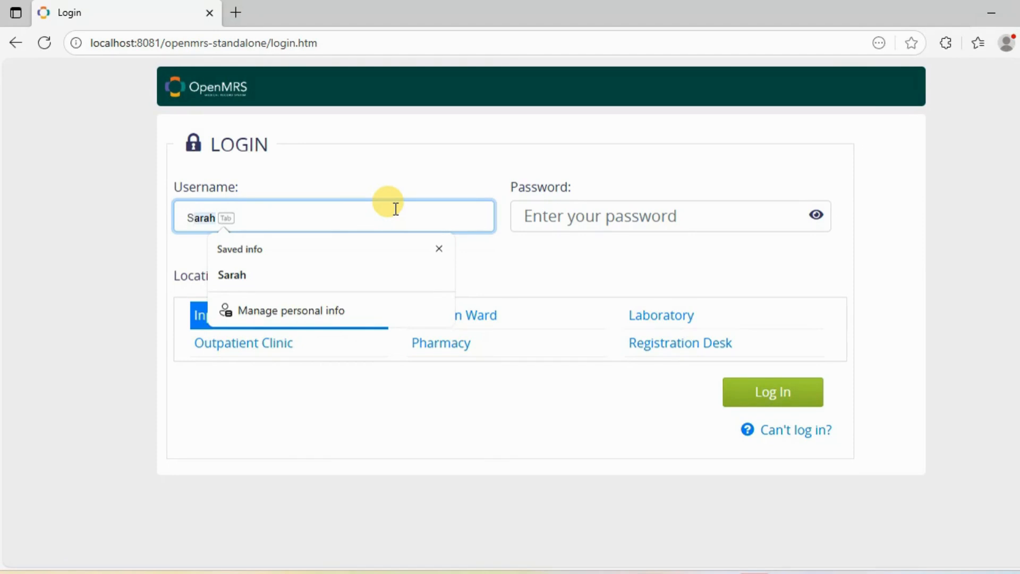
key(BackSpace)
key(BackSpace)
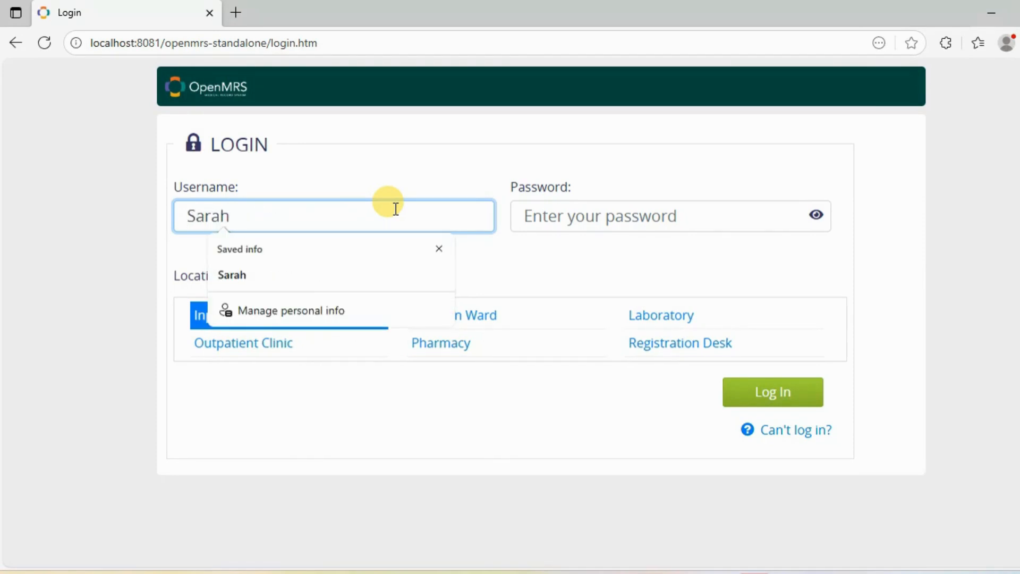
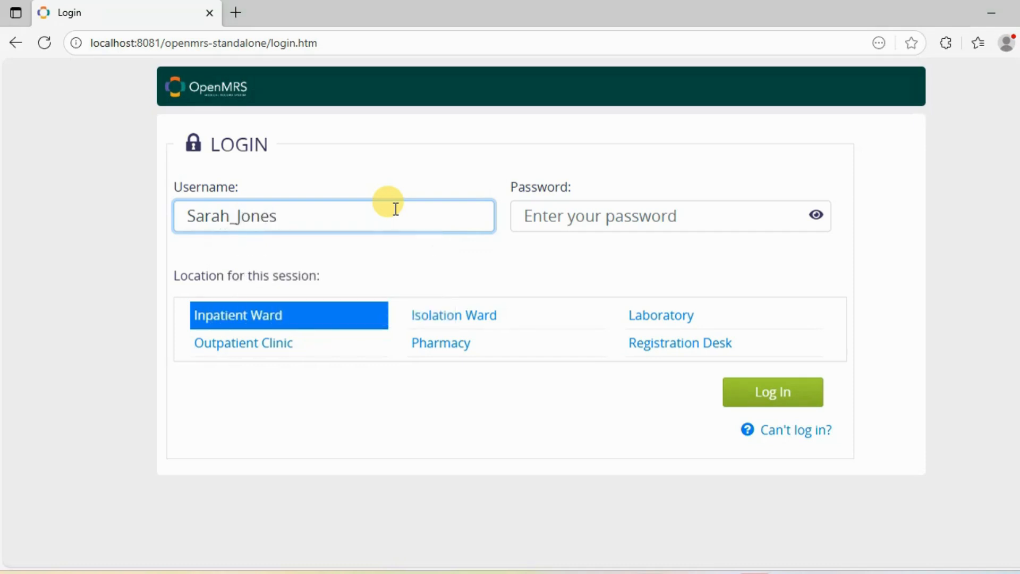
click(538, 205)
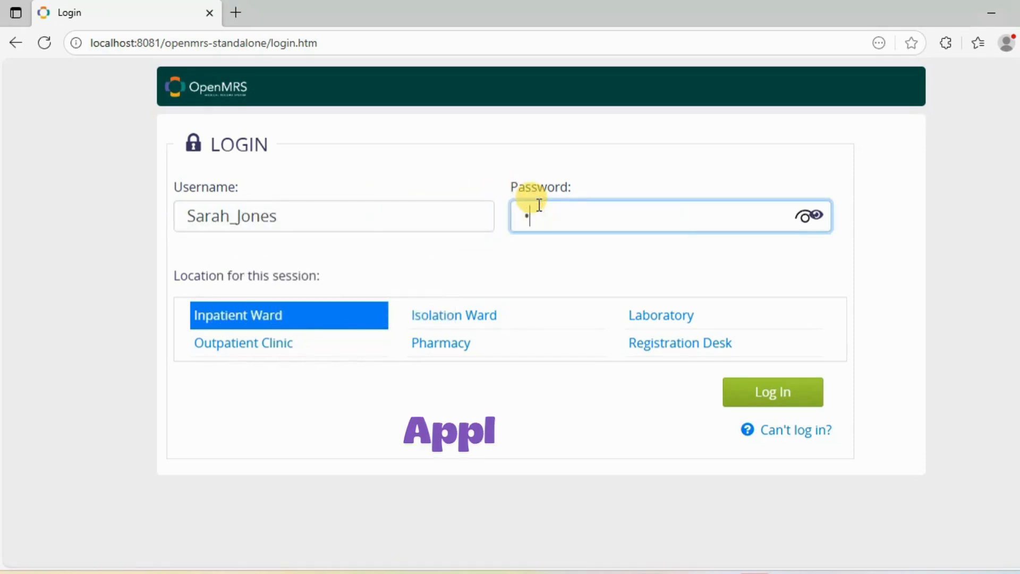
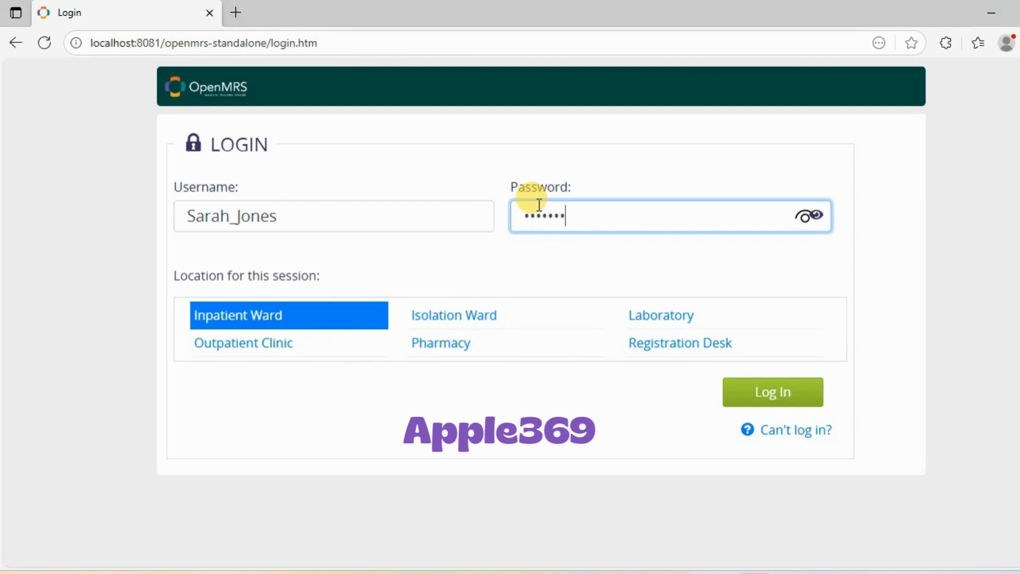
click(367, 324)
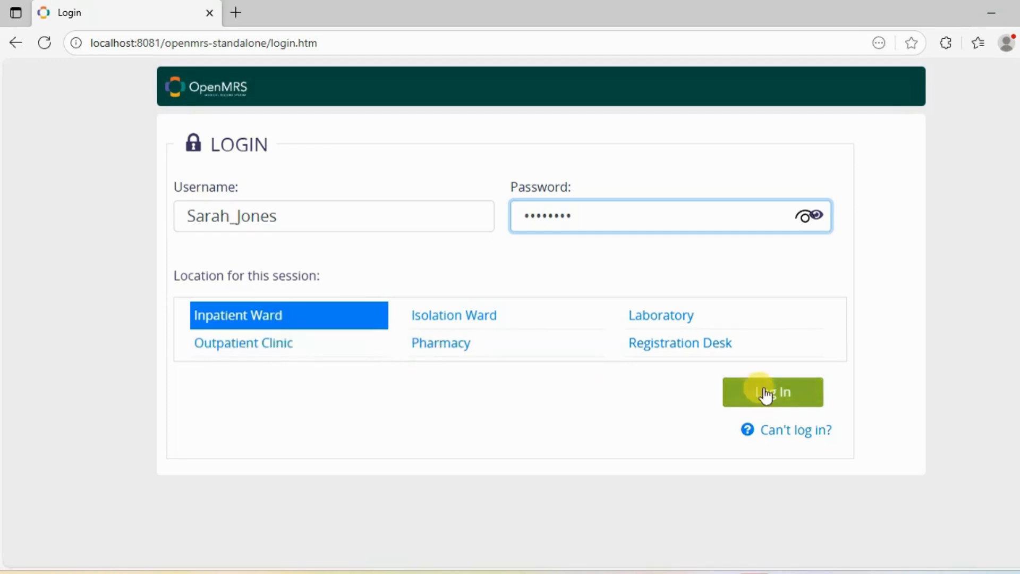
click(789, 403)
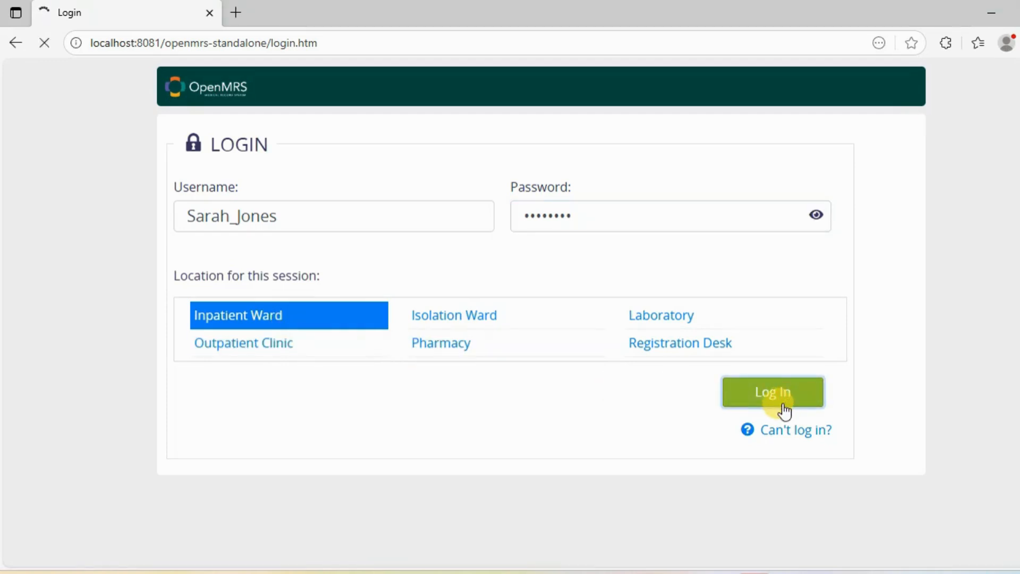
click(852, 248)
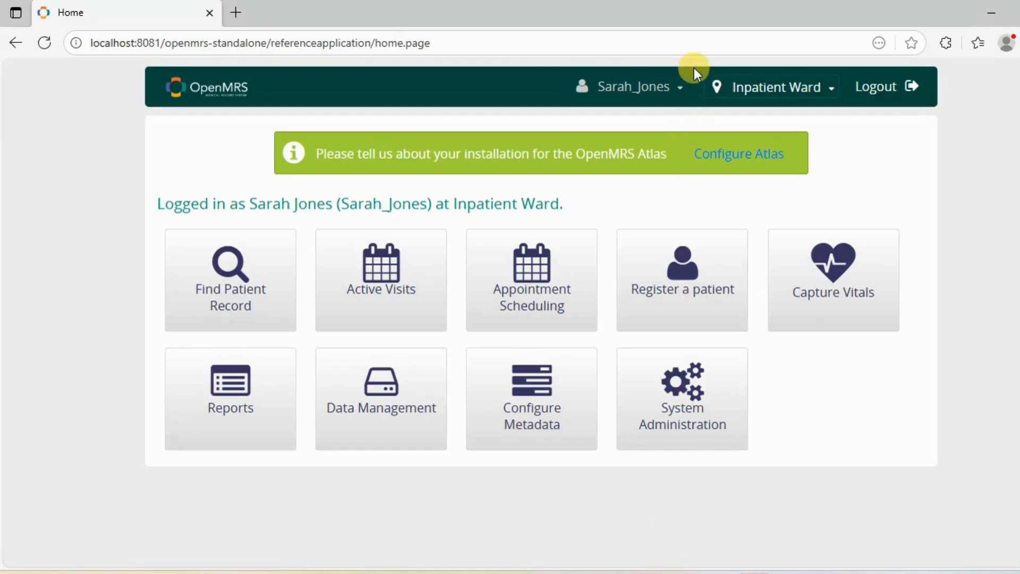
Log out the new user and sign back in with the administrator username and password
click(872, 91)
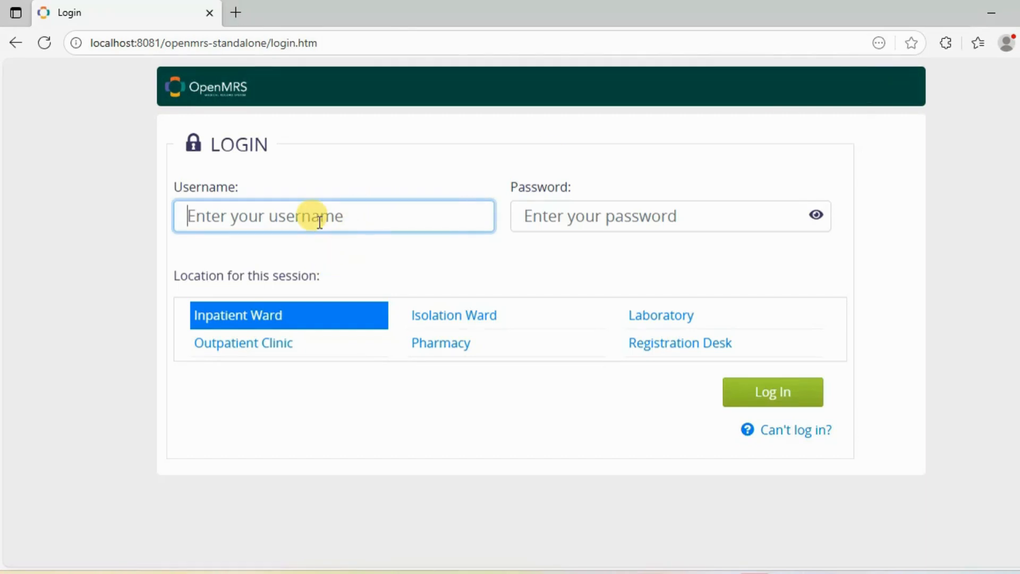
text(admin)
click(575, 217)
text(Admin)
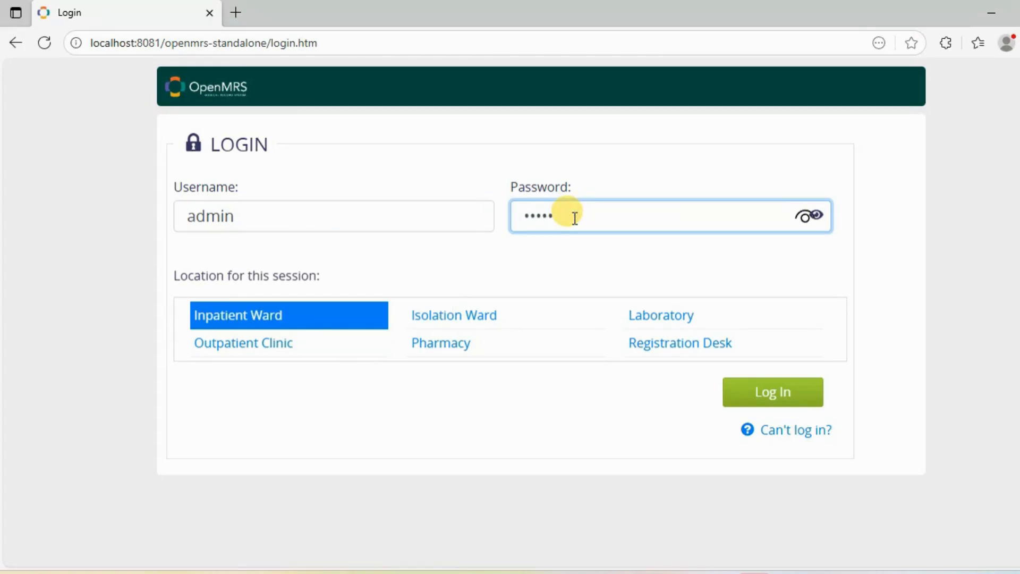
text(123)
key(Return)
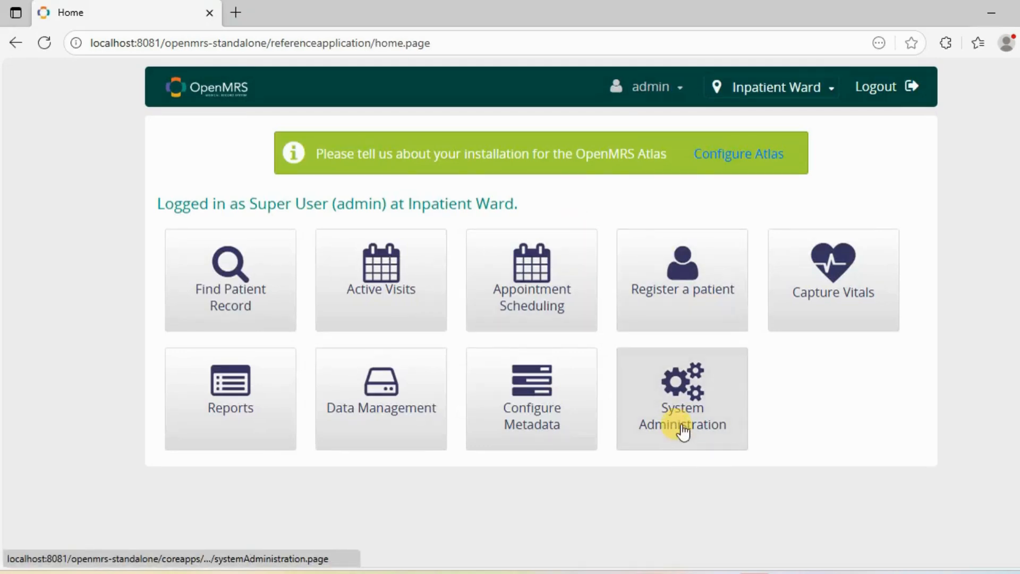
Search Manage Users under Advanced Administration for the new user's first name
click(699, 398)
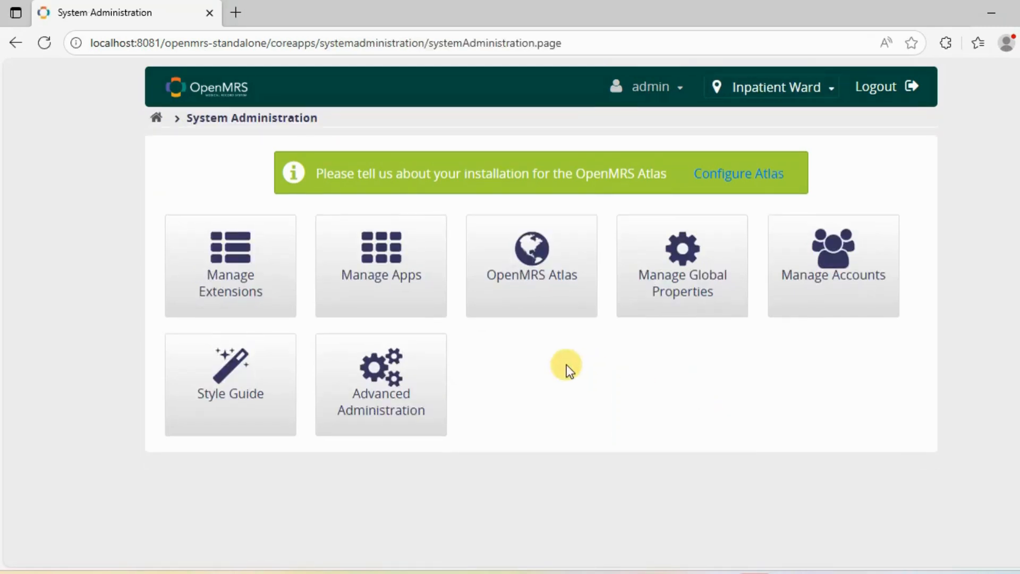
click(373, 374)
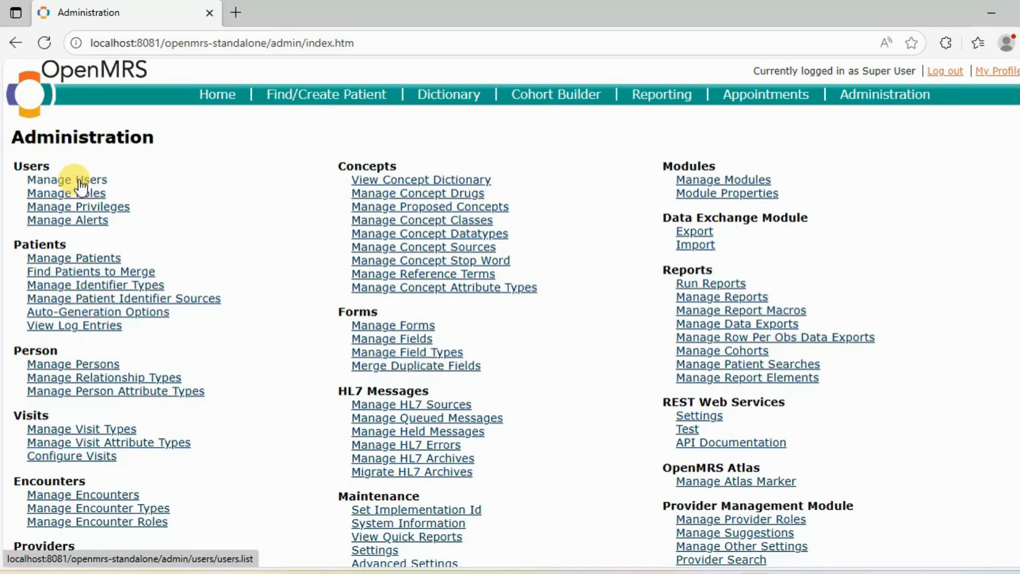
click(79, 183)
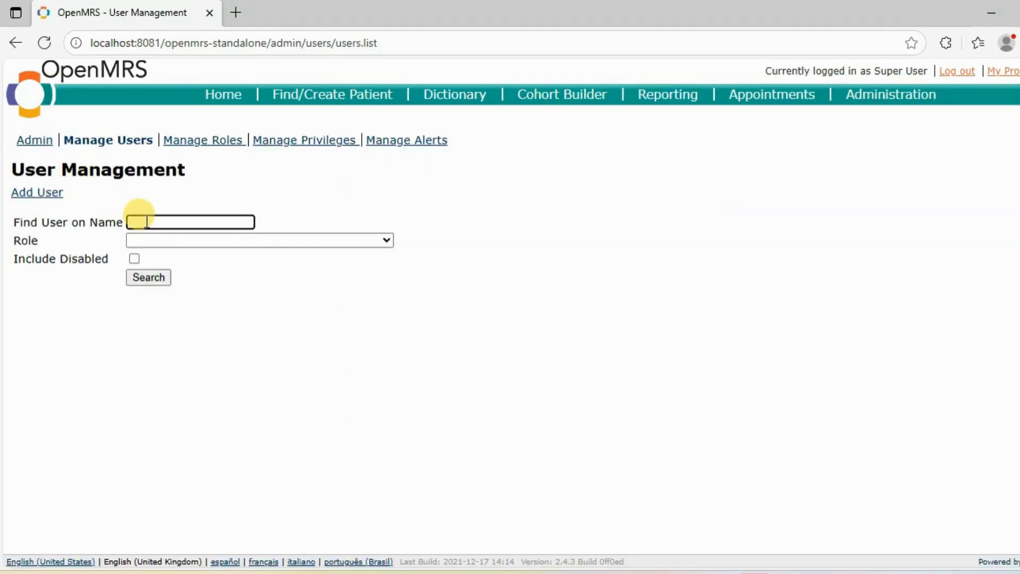
text(Sarah)
click(152, 279)
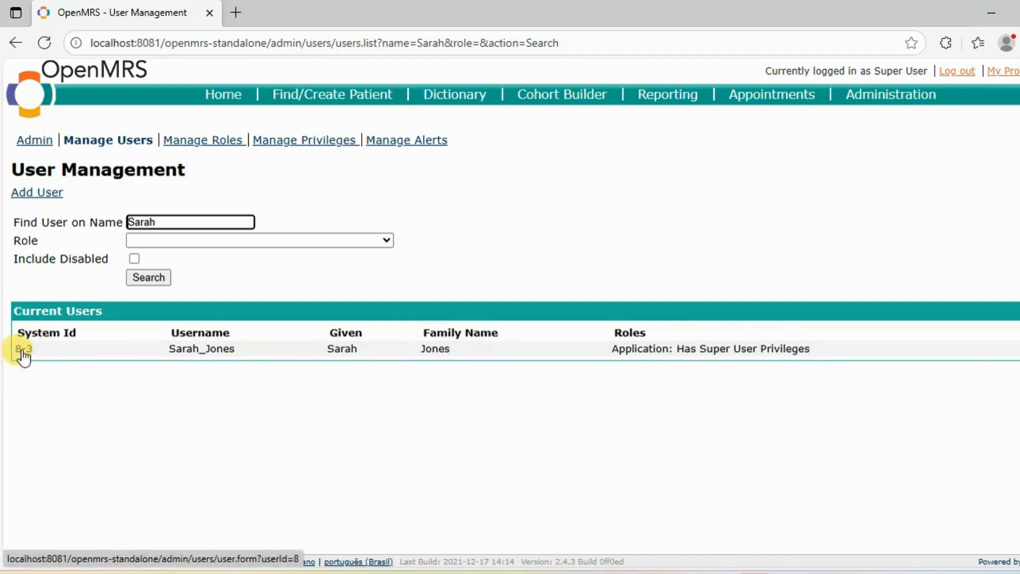
Open the found user's Add/Edit User record and delete the account
click(23, 350)
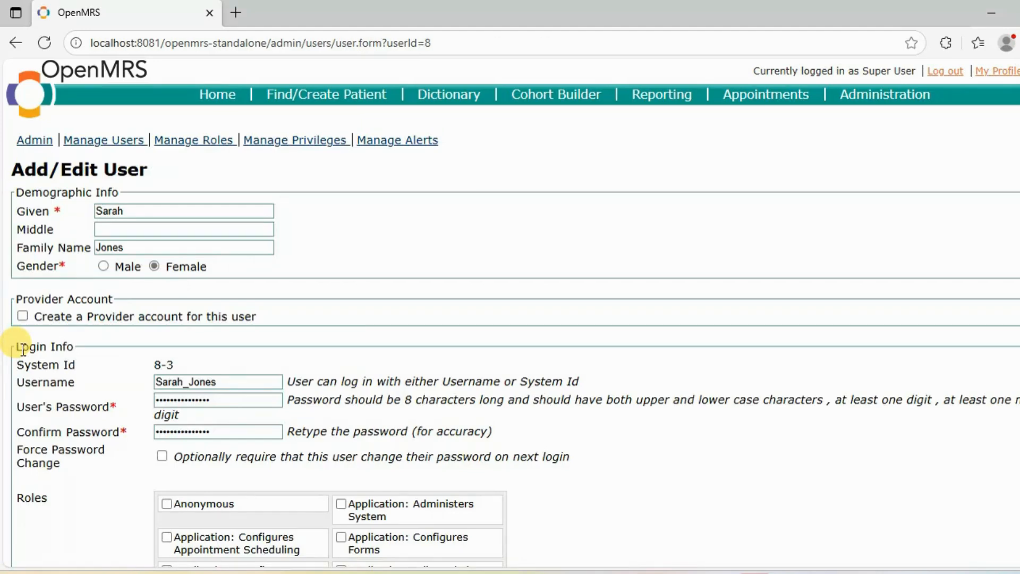
scroll(24, 350, down, 10)
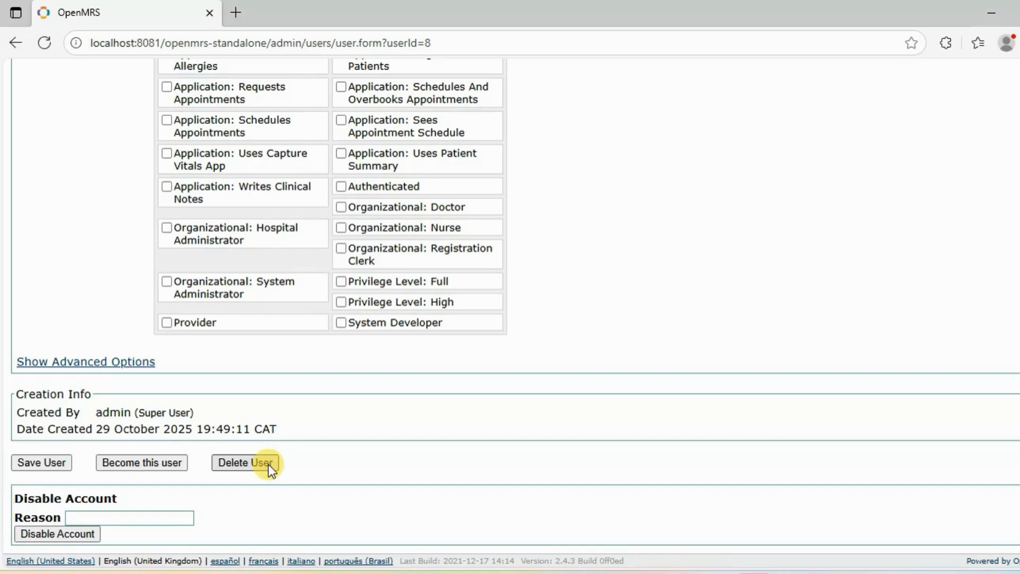
click(241, 461)
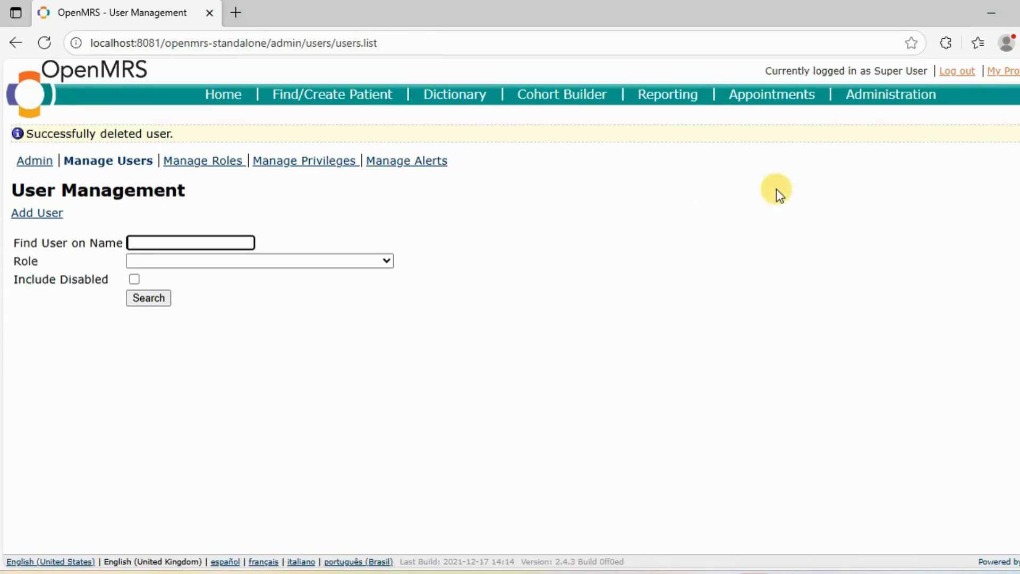
Log out the administrator and try logging in with the deleted user's username and password
click(954, 76)
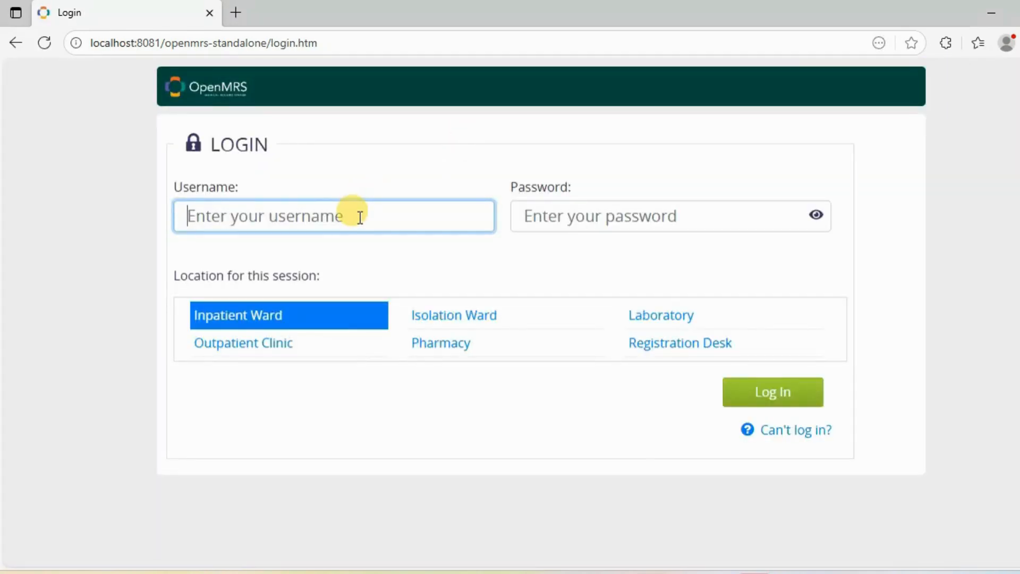
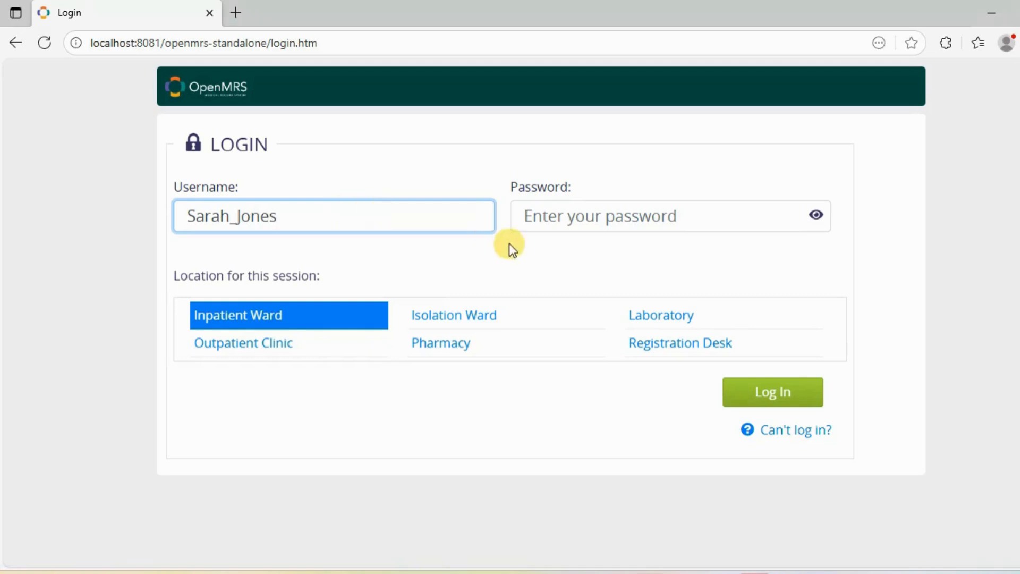
click(519, 214)
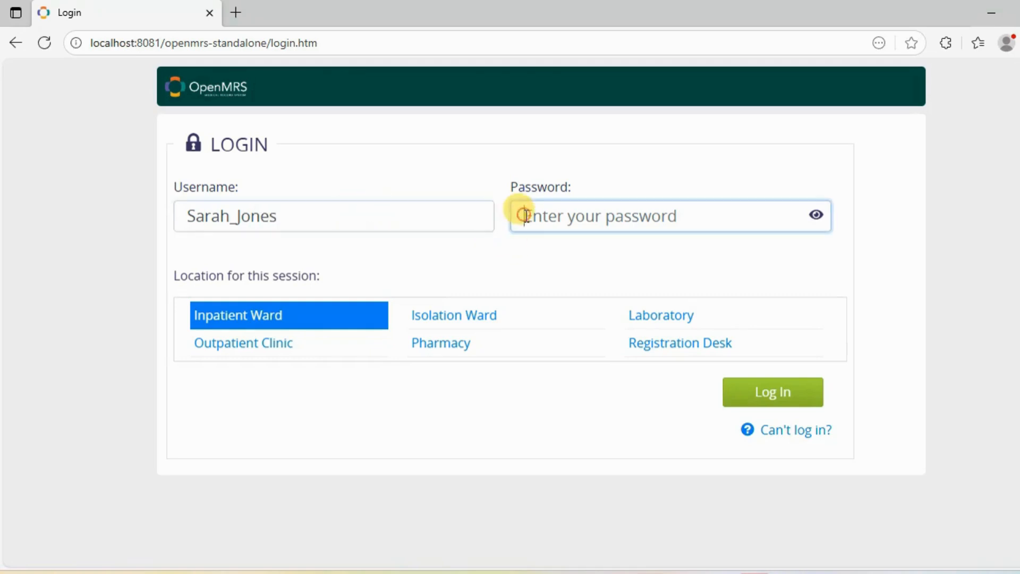
text(•)
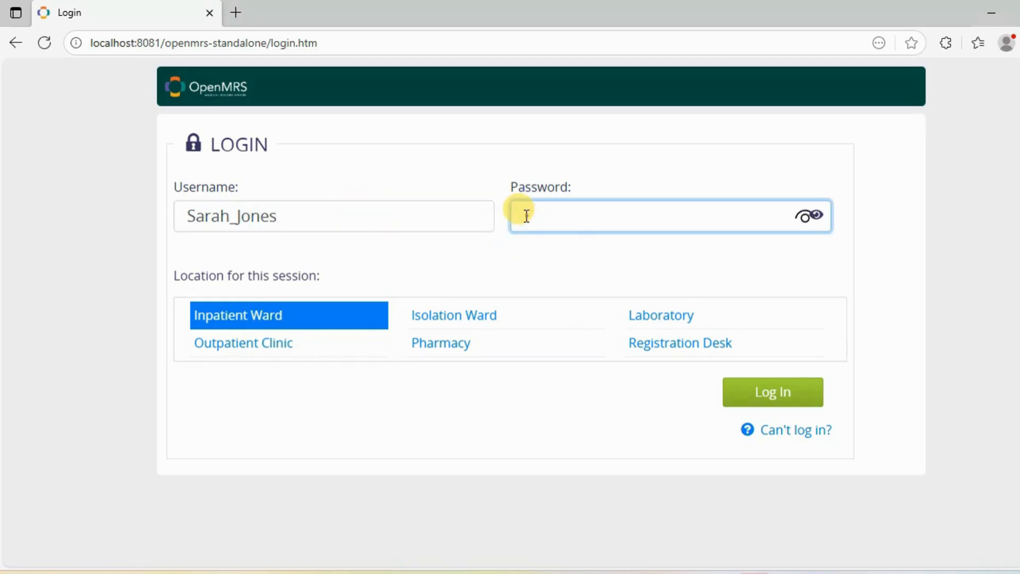
text(••••••••)
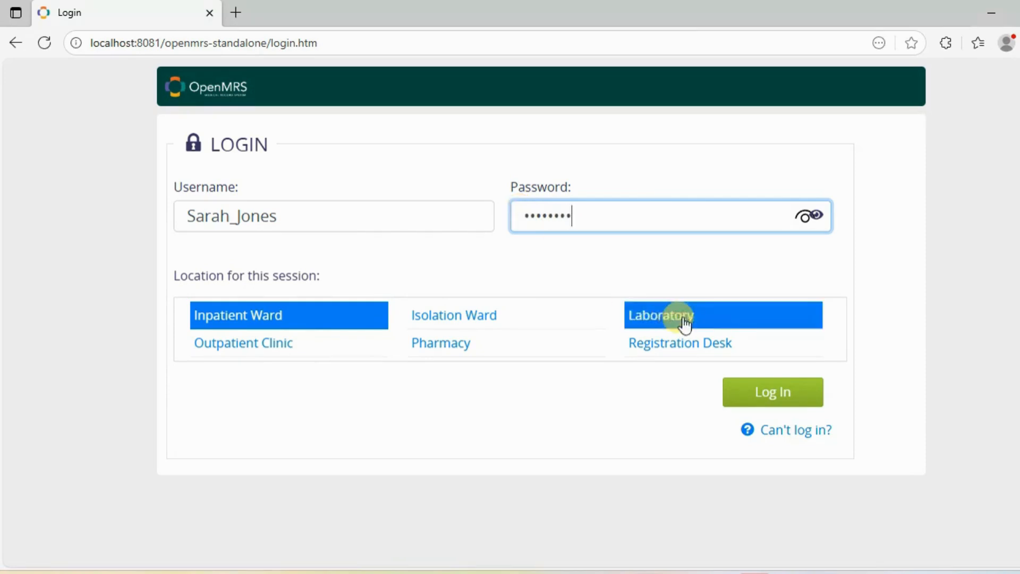
click(759, 390)
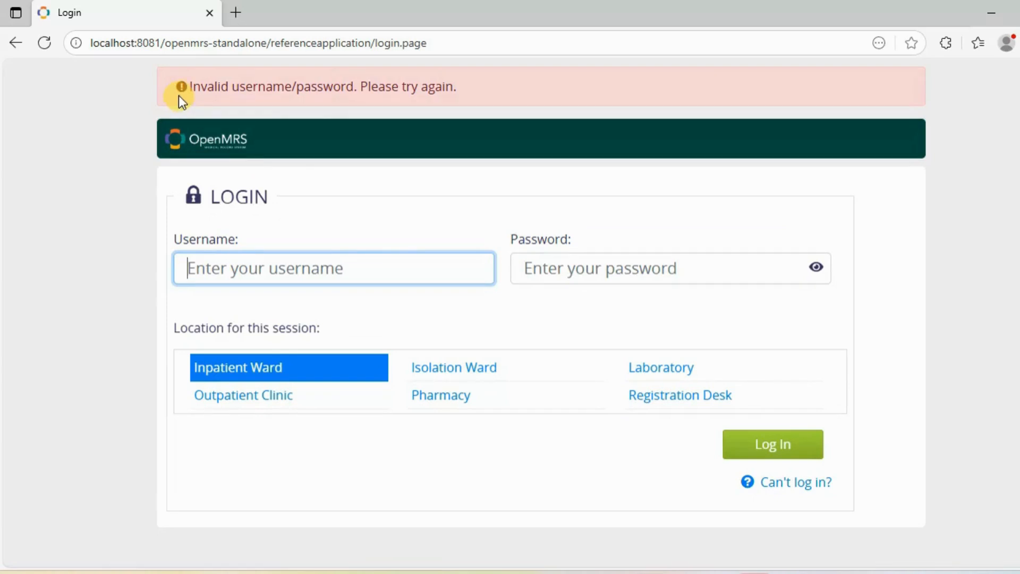